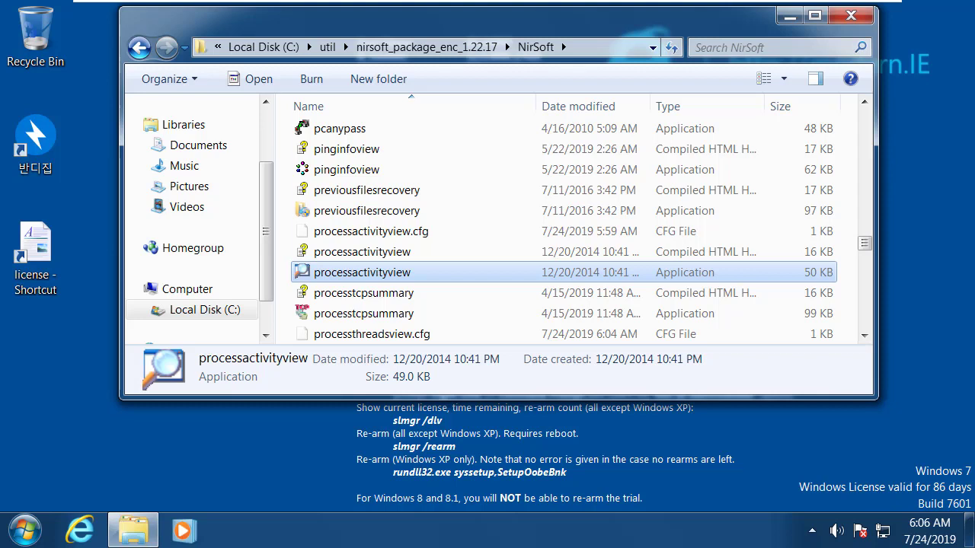
# - Select the processactivityview help file in the NirSoft folder
pyautogui.click(424, 253)
pyautogui.click(425, 272)
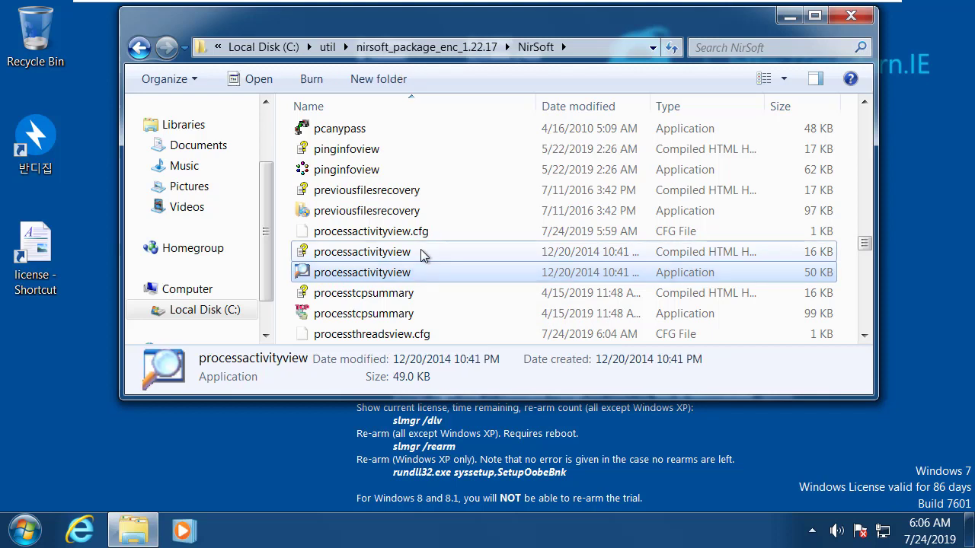
pyautogui.click(424, 253)
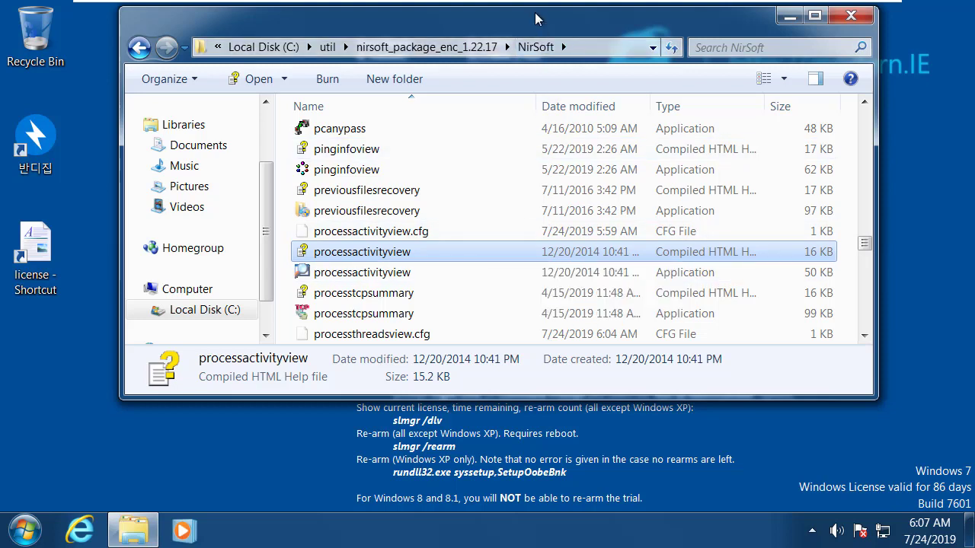
pyautogui.moveTo(535, 23); pyautogui.dragTo(539, 26)
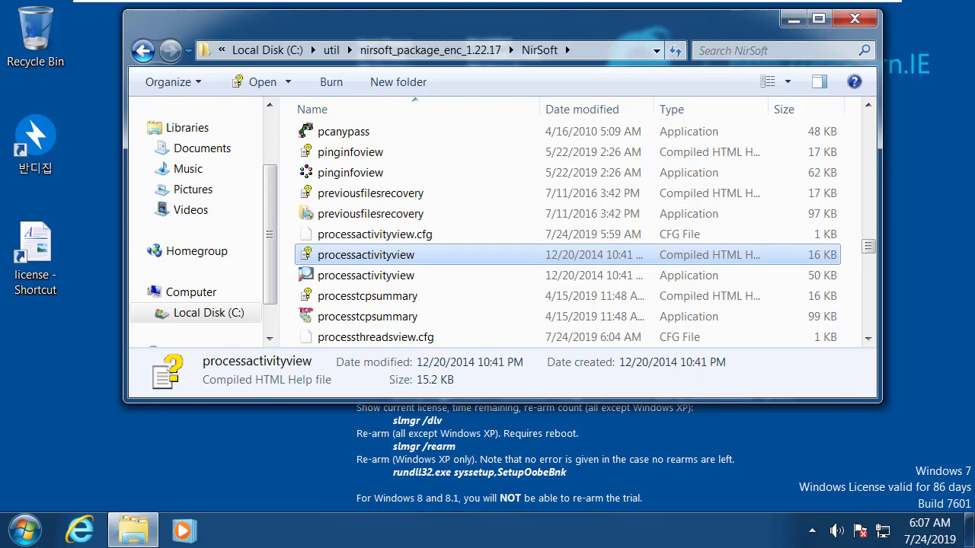
# - Look through the NirSoft utilities, examining the file details of the outlookattachview and outlookstatview applications
pyautogui.click(472, 177)
pyautogui.scroll(5, 471, 177)
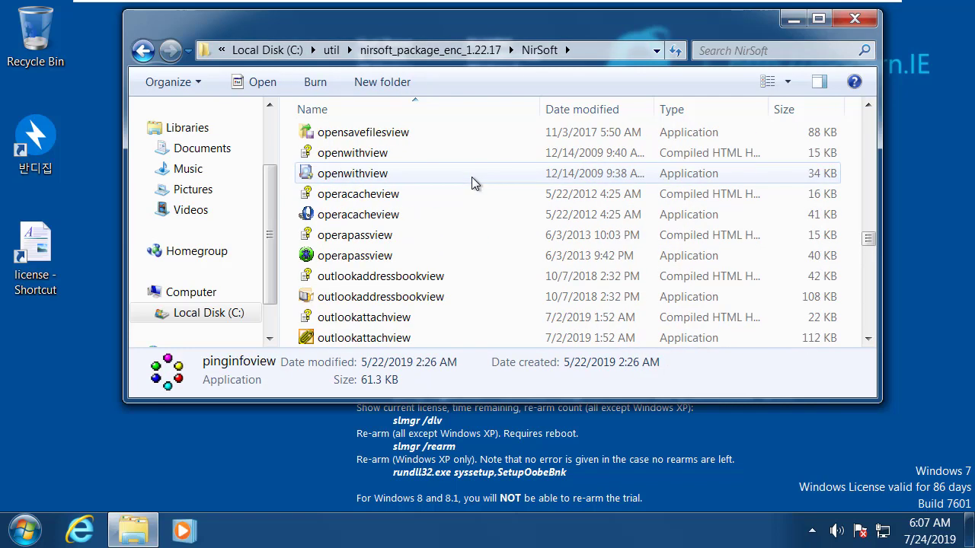
pyautogui.scroll(4, 472, 176)
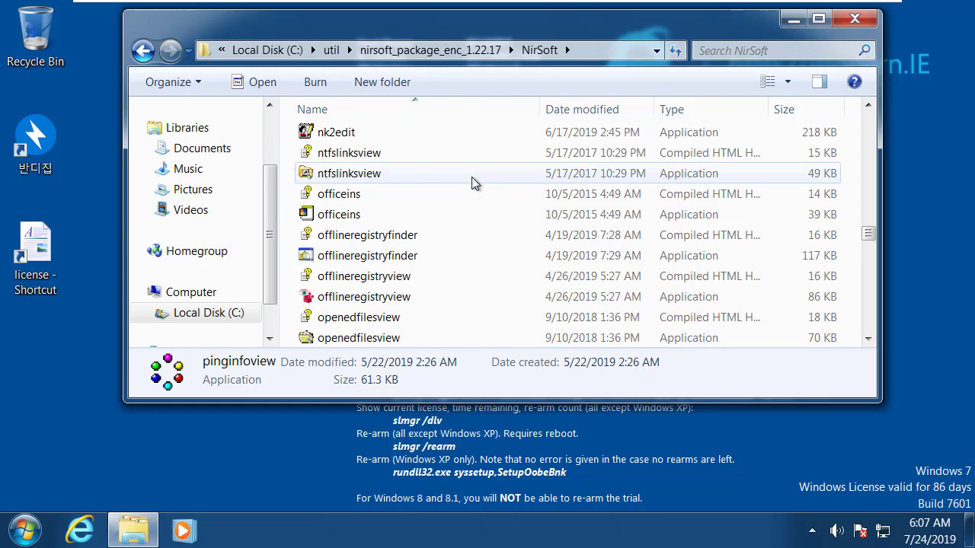
pyautogui.scroll(-4, 471, 177)
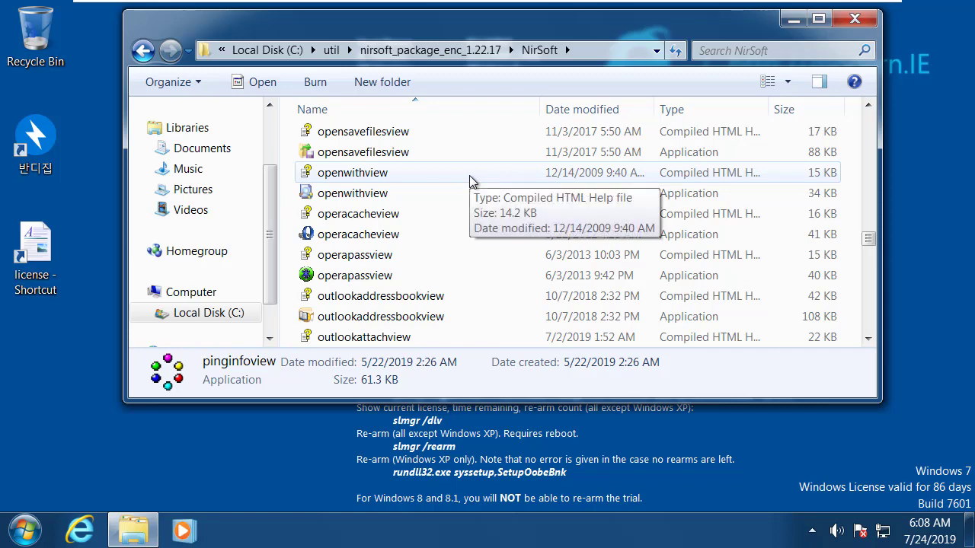
pyautogui.scroll(-2, 469, 175)
pyautogui.click(456, 179)
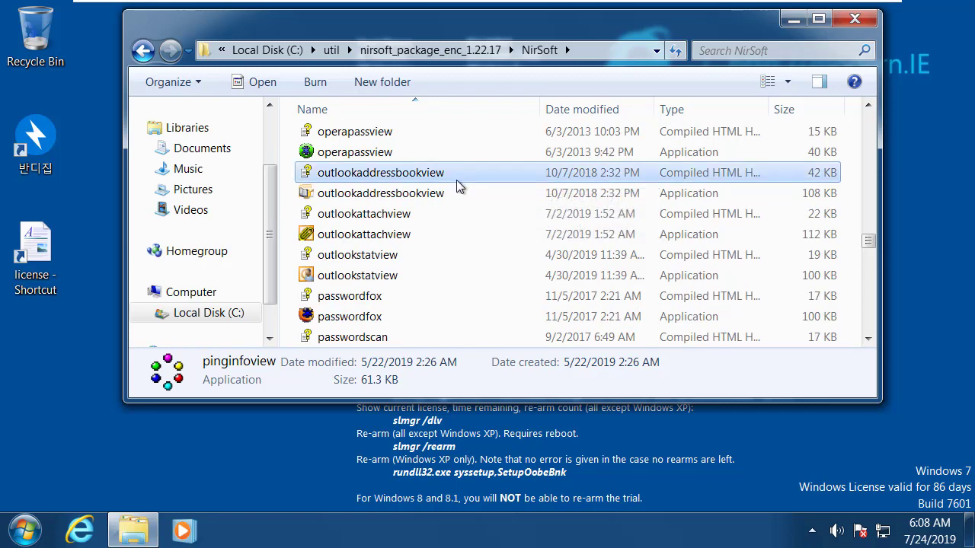
pyautogui.scroll(-1, 457, 181)
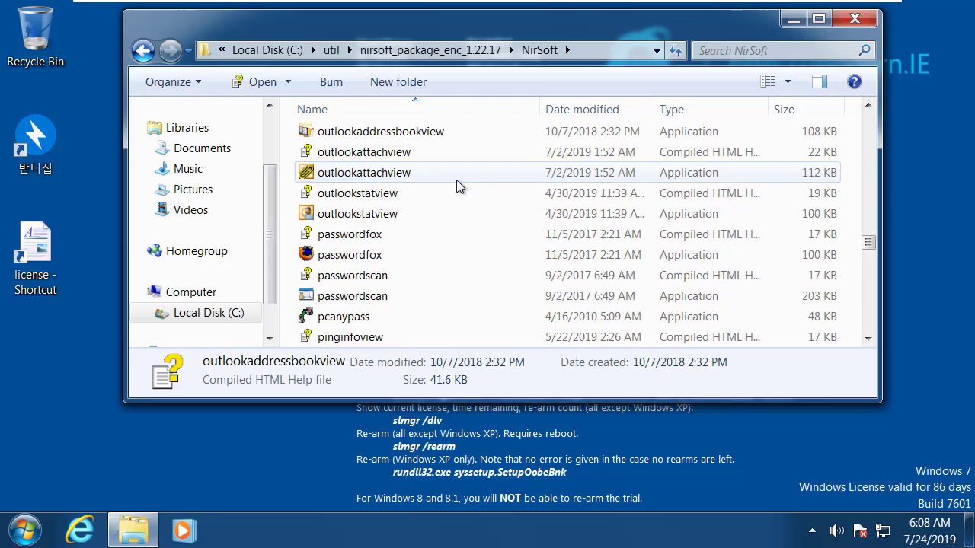
pyautogui.click(470, 192)
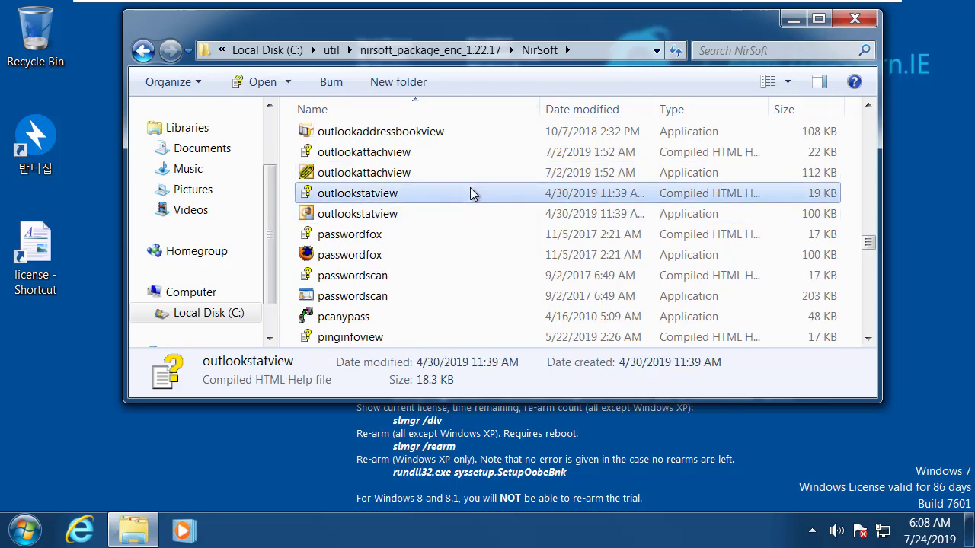
pyautogui.click(470, 173)
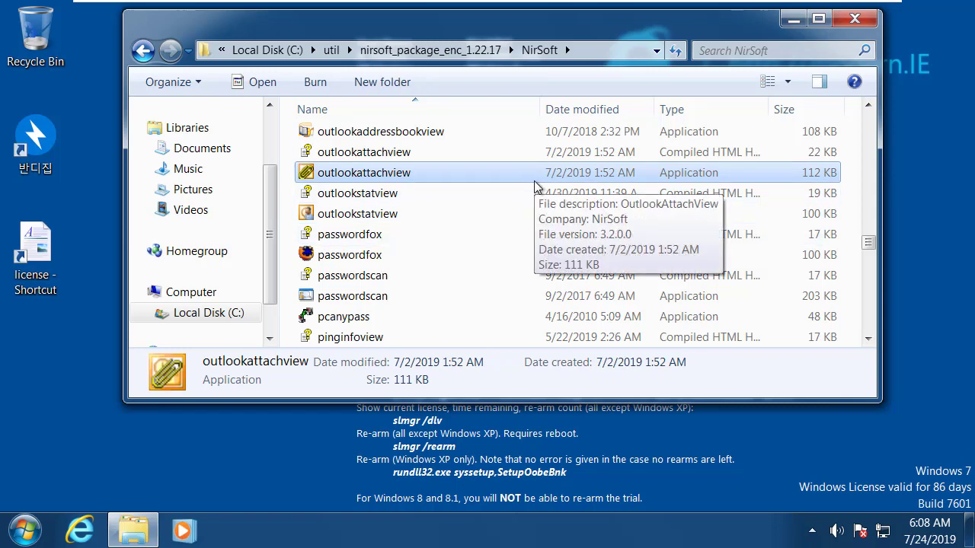
pyautogui.click(483, 218)
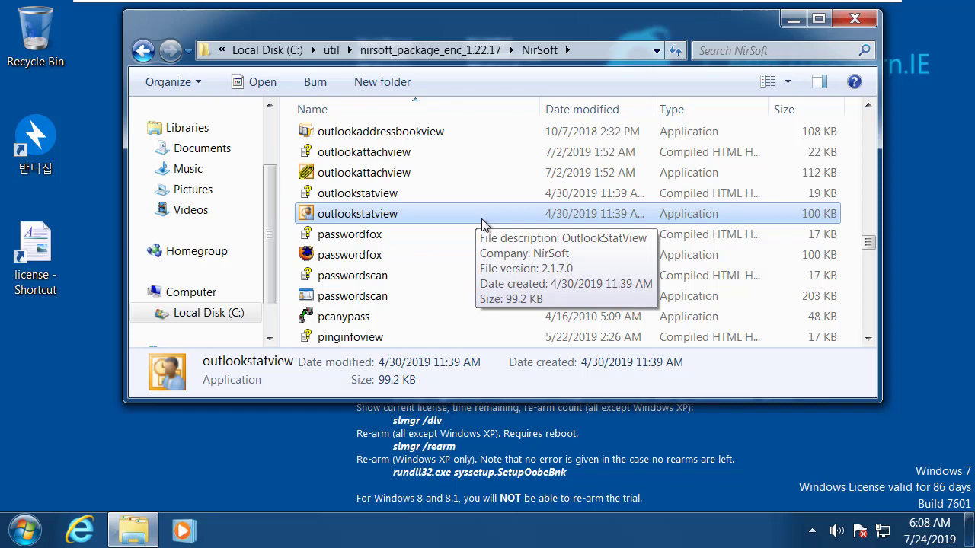
pyautogui.scroll(-3, 483, 221)
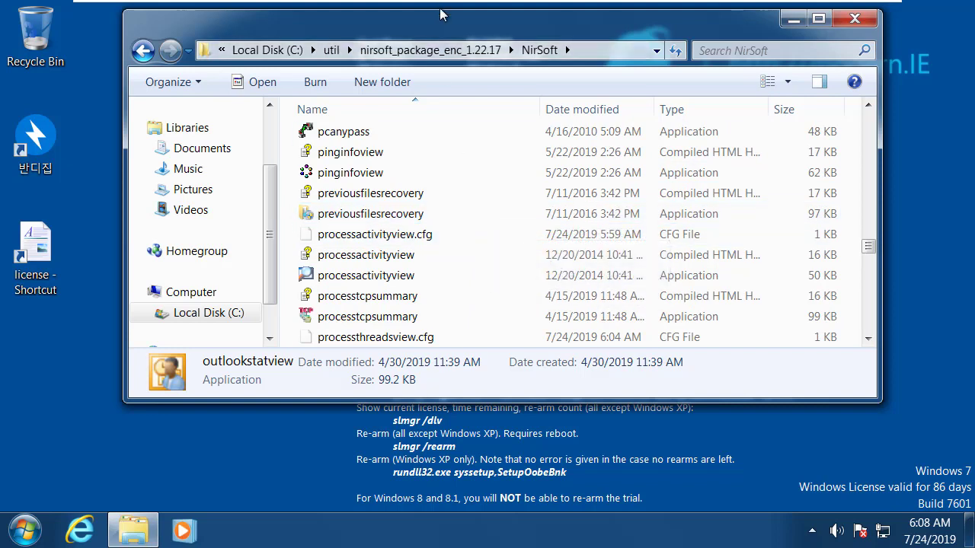
# - Select the processactivityview application and reposition the NirSoft folder window on the desktop
pyautogui.moveTo(445, 18); pyautogui.dragTo(395, 18)
pyautogui.click(402, 254)
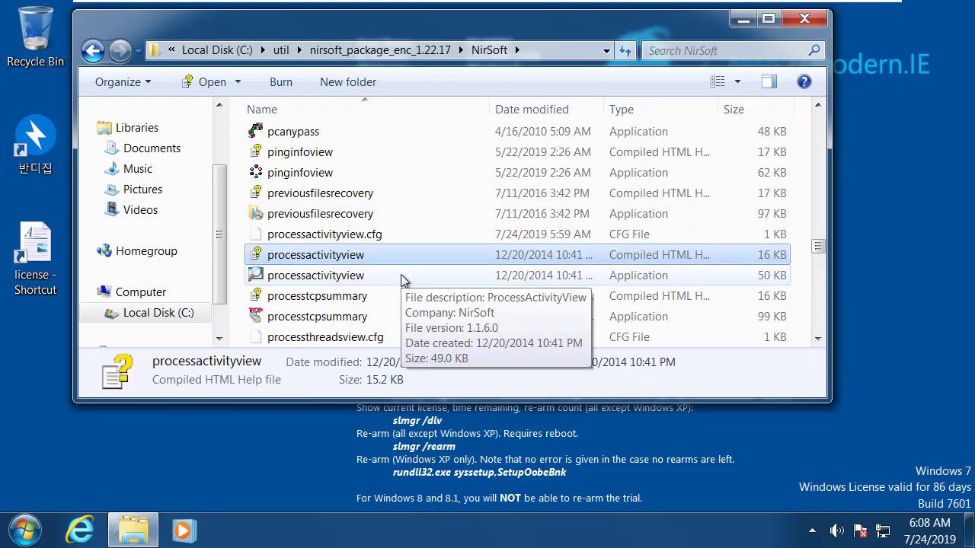
pyautogui.click(401, 275)
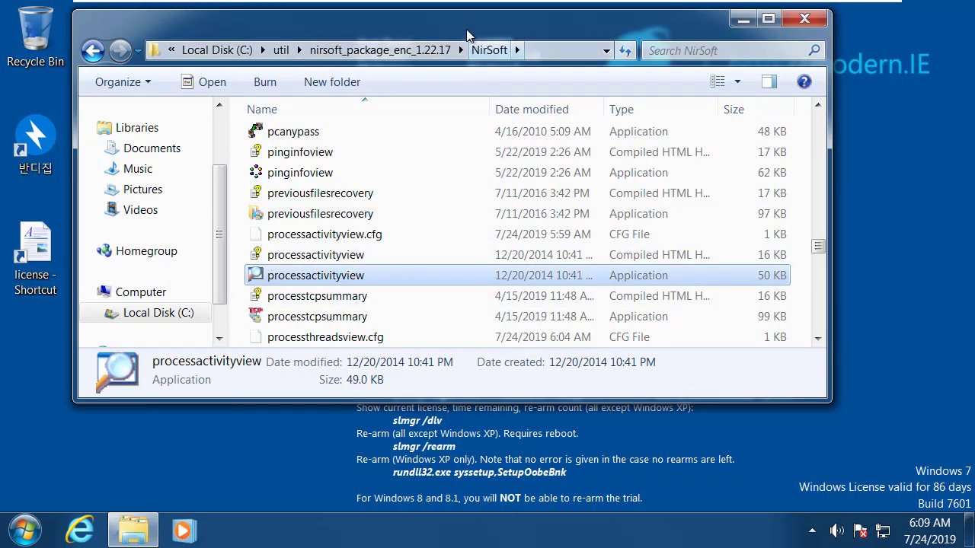
pyautogui.moveTo(466, 29); pyautogui.dragTo(523, 30)
pyautogui.moveTo(674, 31); pyautogui.dragTo(682, 40)
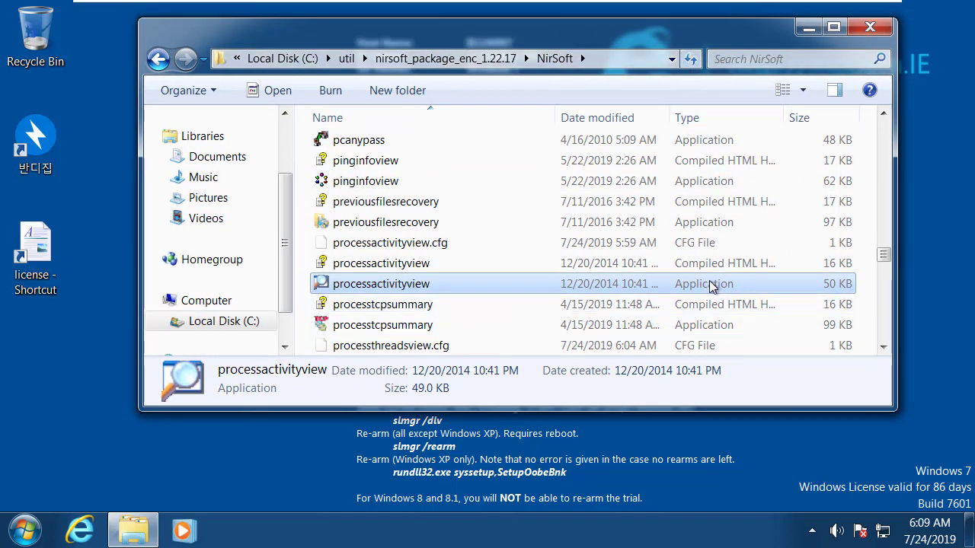
pyautogui.moveTo(490, 34); pyautogui.dragTo(423, 36)
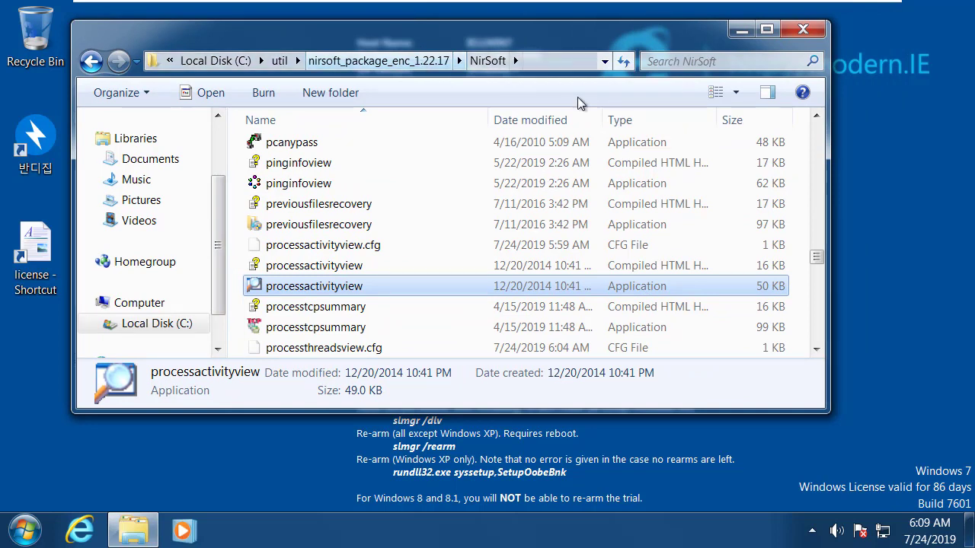
# - Show the hidden notification area icons
pyautogui.click(795, 472)
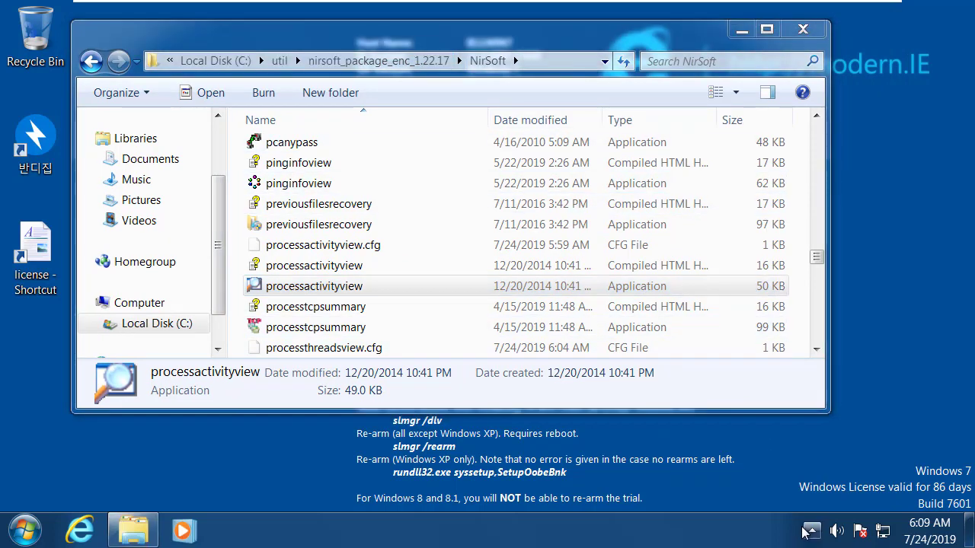
pyautogui.click(807, 531)
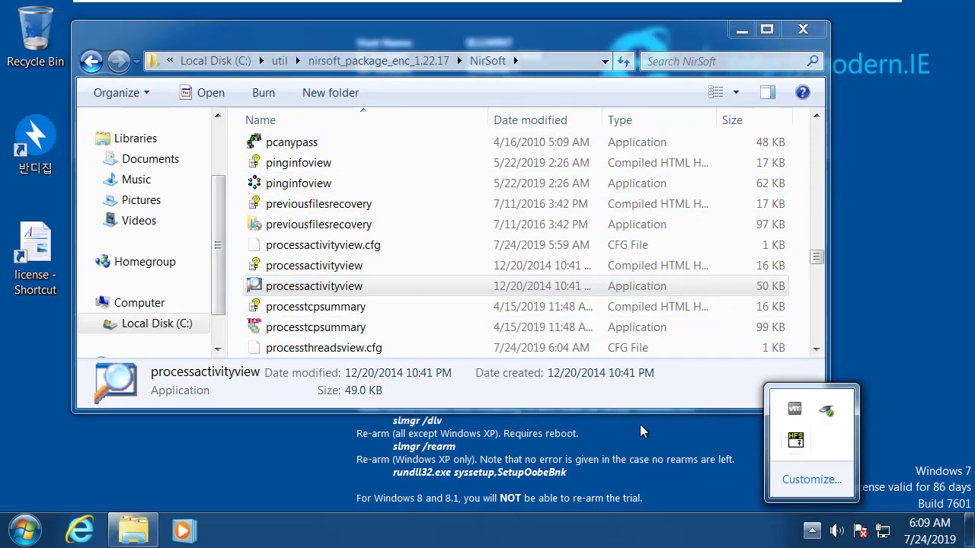
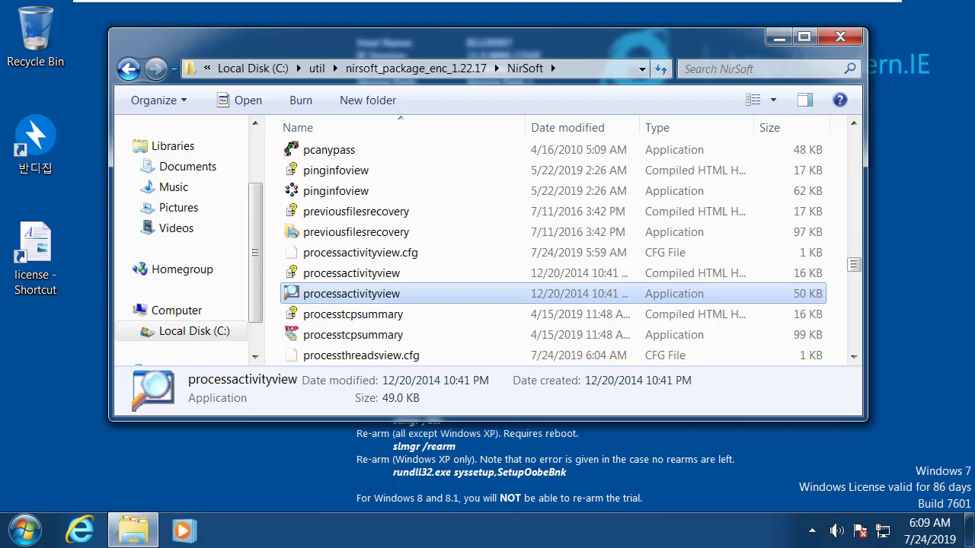
# - Examine the processactivityview.cfg file's details and look through the other utilities in the NirSoft folder
pyautogui.click(413, 253)
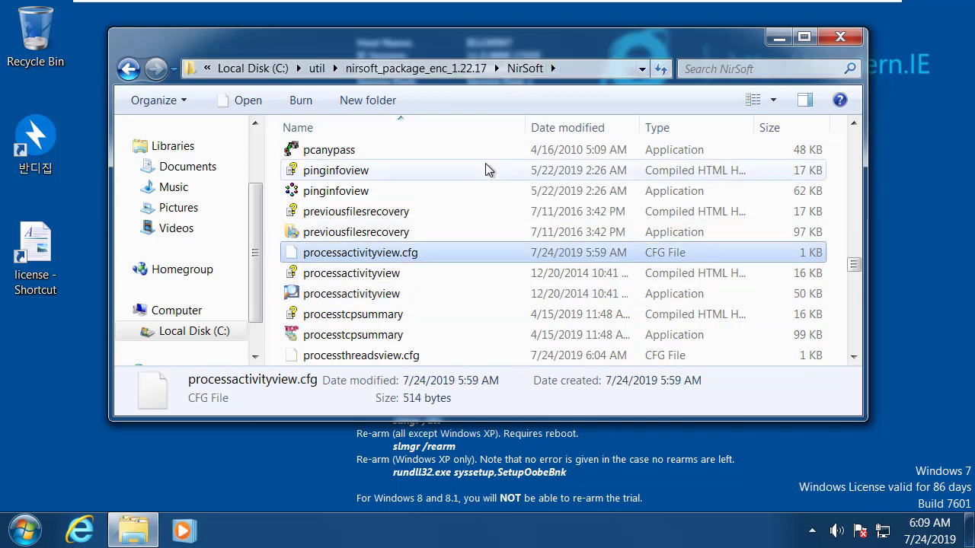
pyautogui.scroll(20, 447, 238)
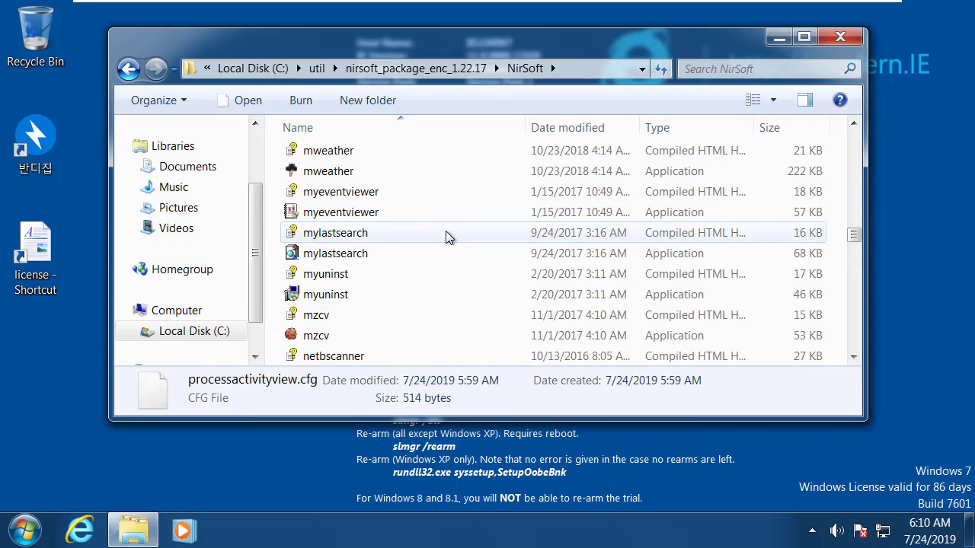
pyautogui.scroll(10, 446, 238)
pyautogui.scroll(-20, 446, 230)
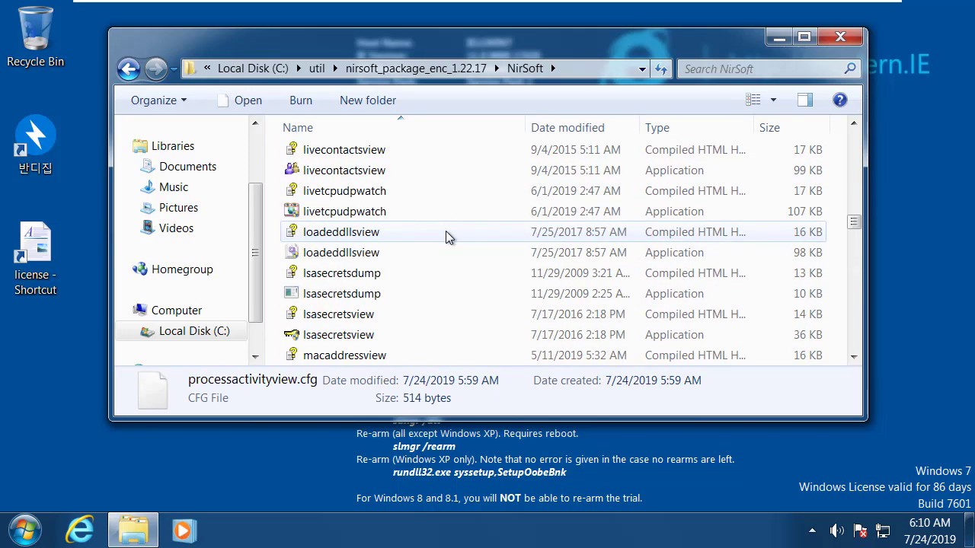
pyautogui.scroll(-5, 446, 231)
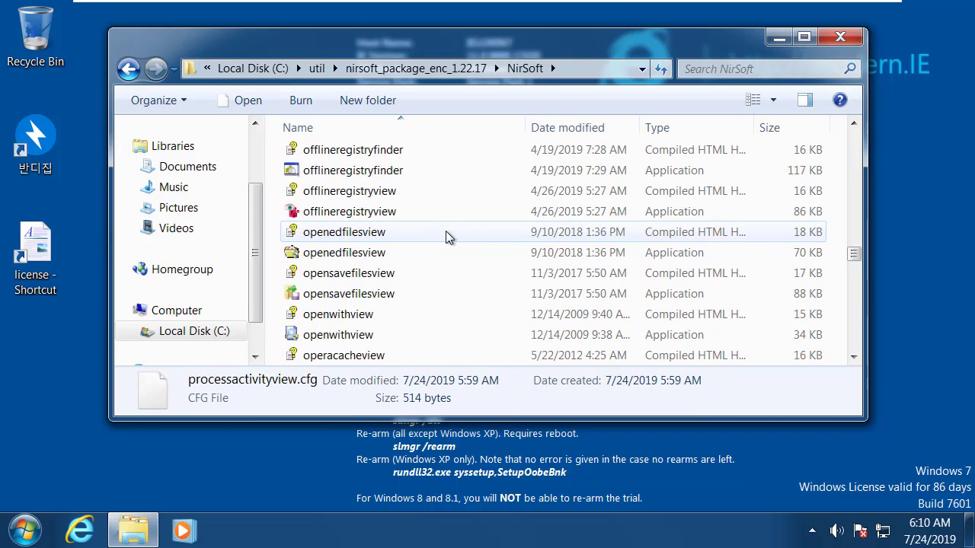
pyautogui.click(445, 230)
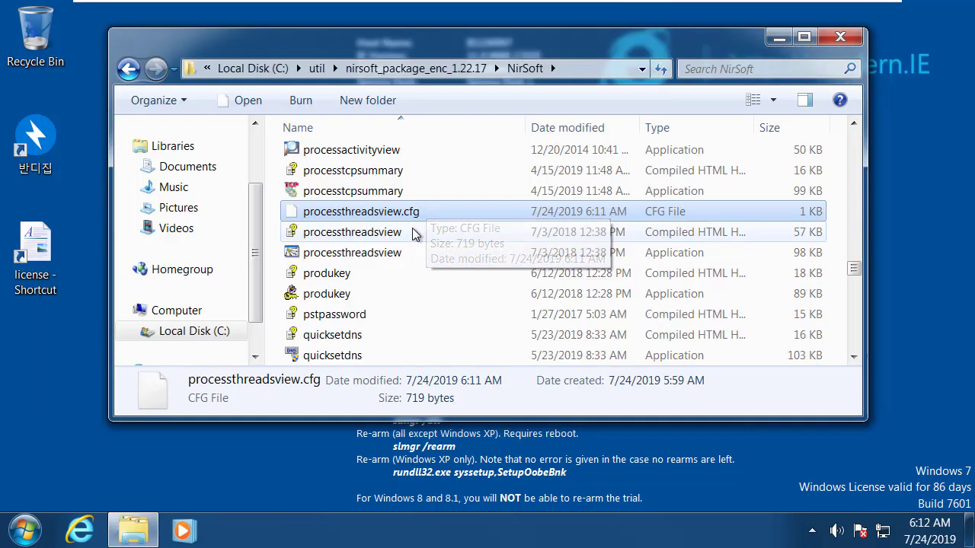
# - Examine the processthreadsview help file and application, checking the application's description and file version
pyautogui.click(415, 233)
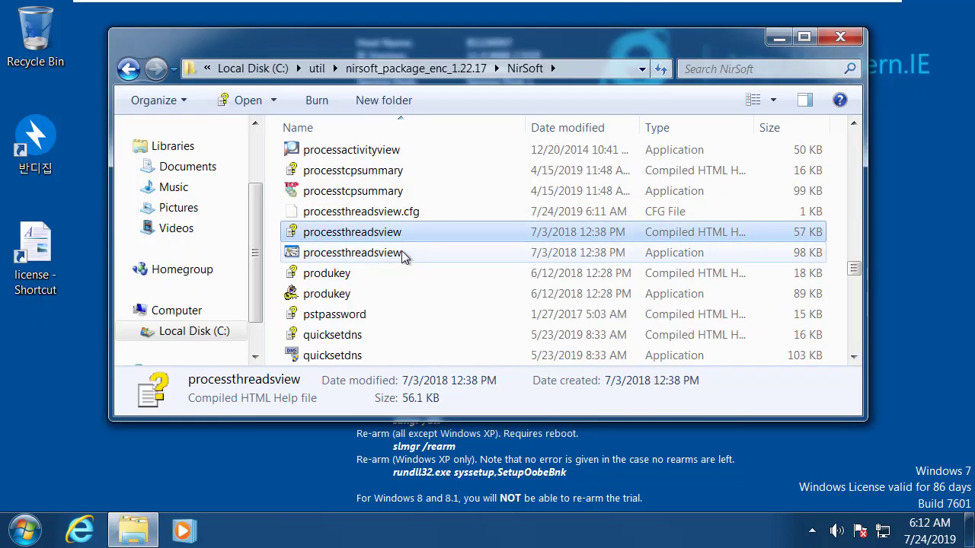
pyautogui.click(401, 252)
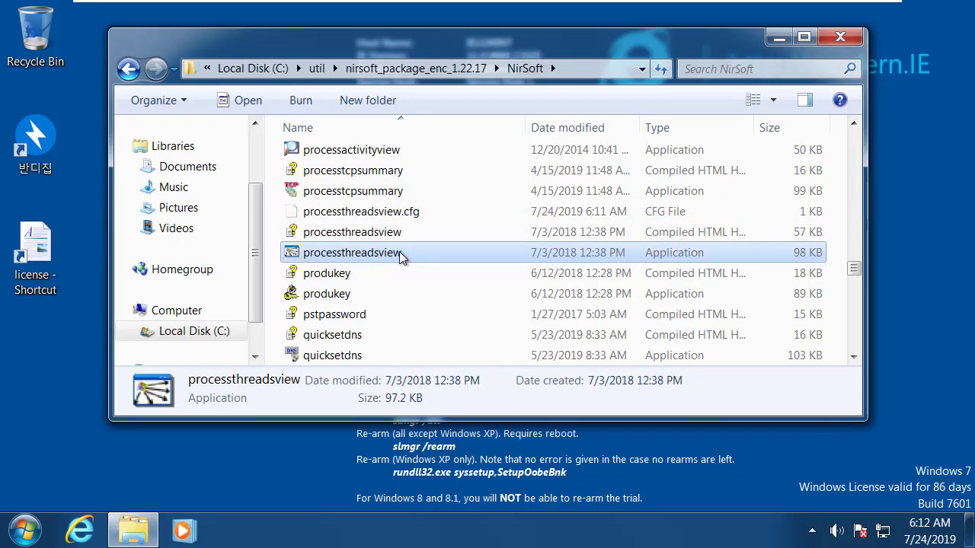
pyautogui.click(406, 233)
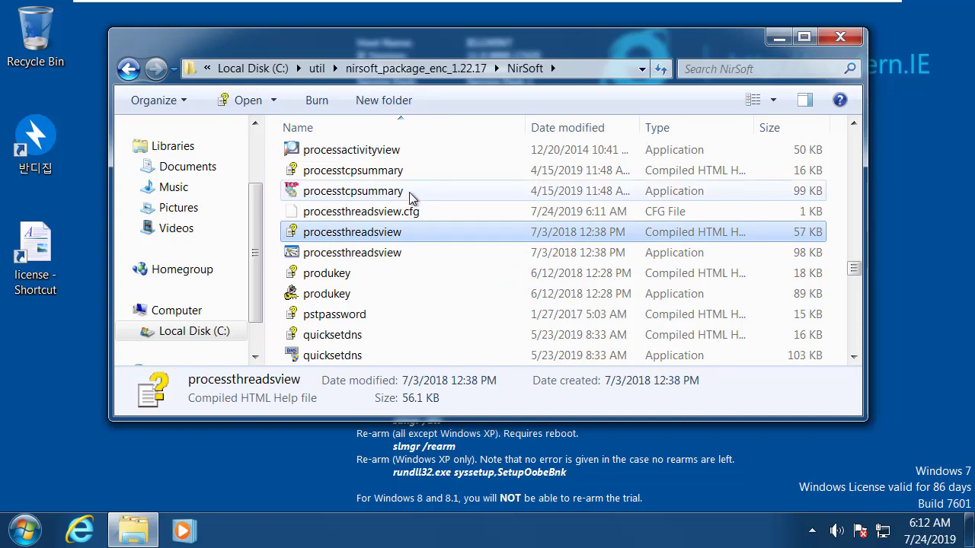
pyautogui.click(412, 211)
pyautogui.click(404, 231)
pyautogui.click(381, 273)
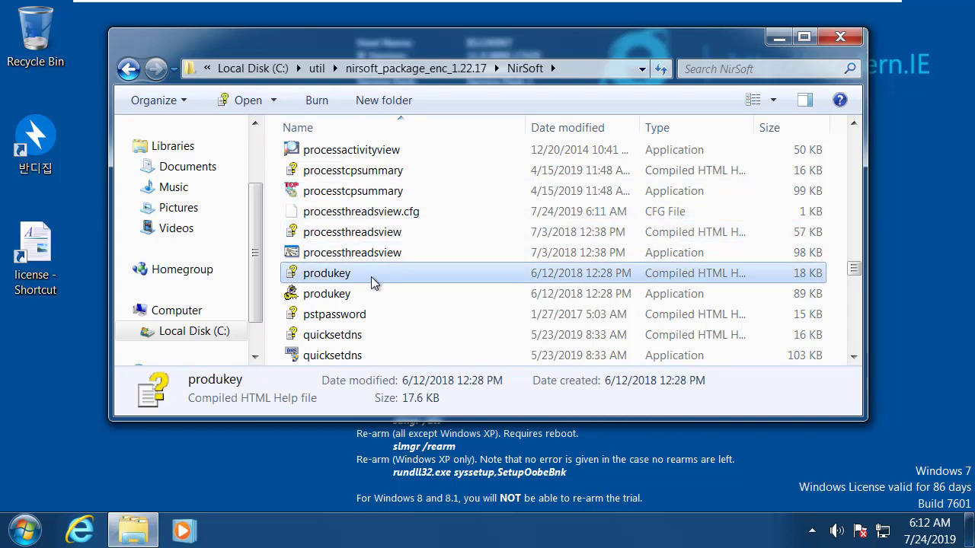
pyautogui.click(378, 257)
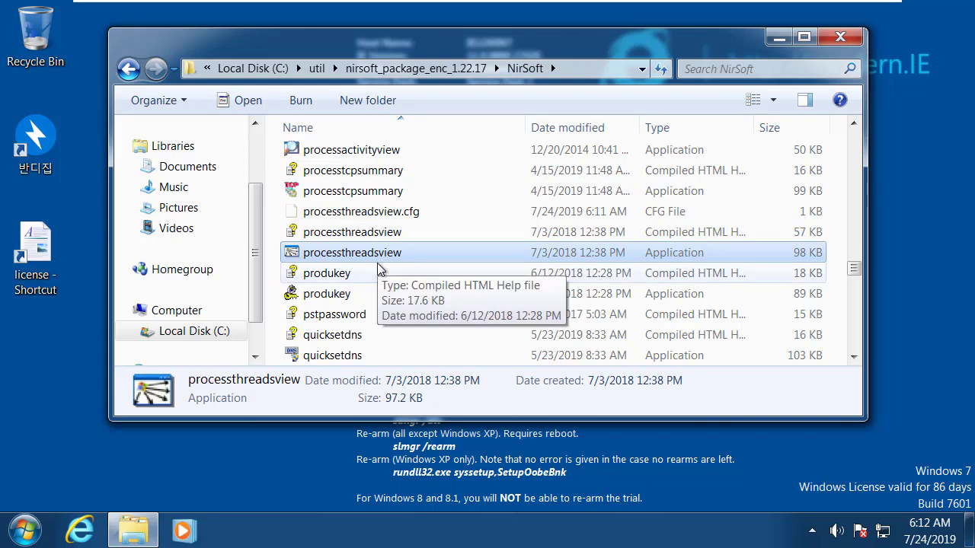
pyautogui.scroll(1, 379, 270)
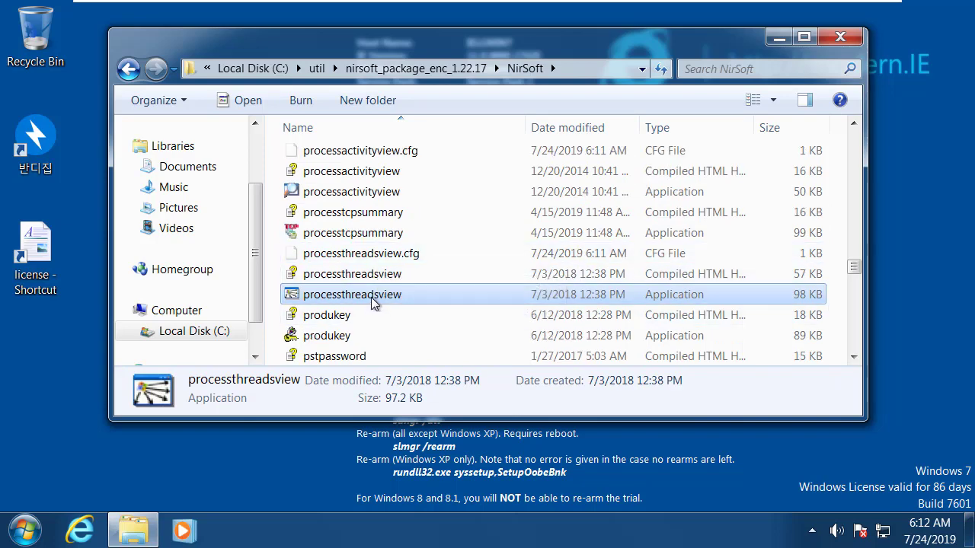
pyautogui.moveTo(335, 300)
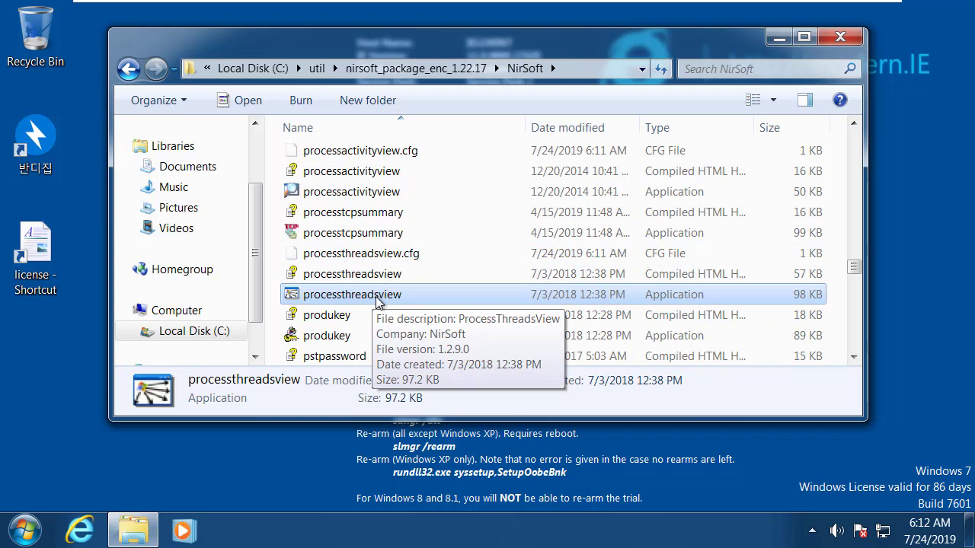
# - Examine the processactivityview application and help file, and select the processthreadsview application
pyautogui.click(398, 194)
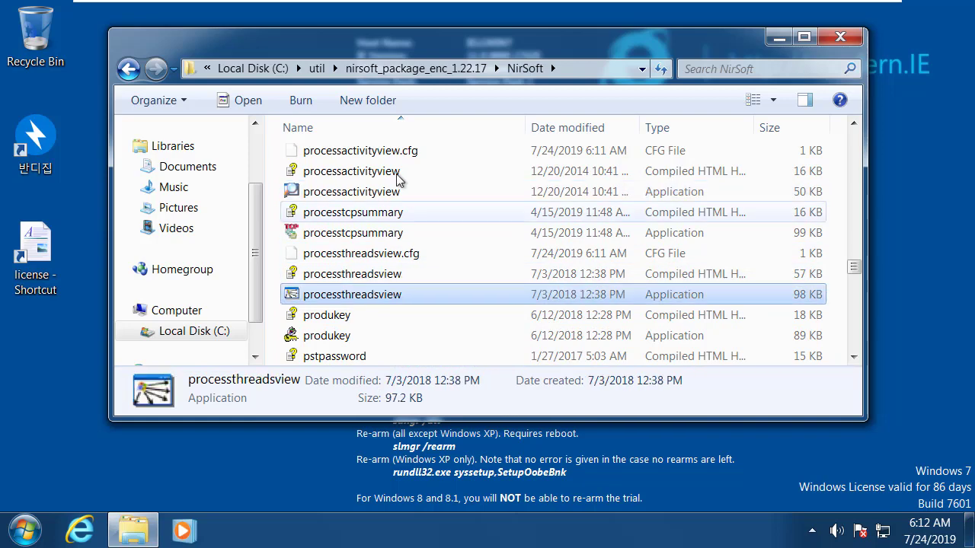
pyautogui.click(392, 192)
pyautogui.click(392, 233)
pyautogui.click(391, 194)
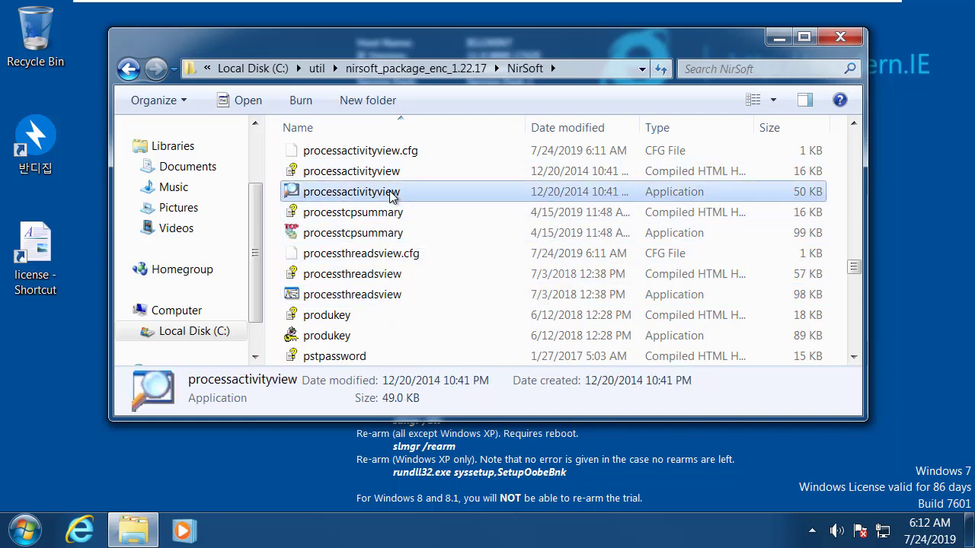
pyautogui.click(392, 172)
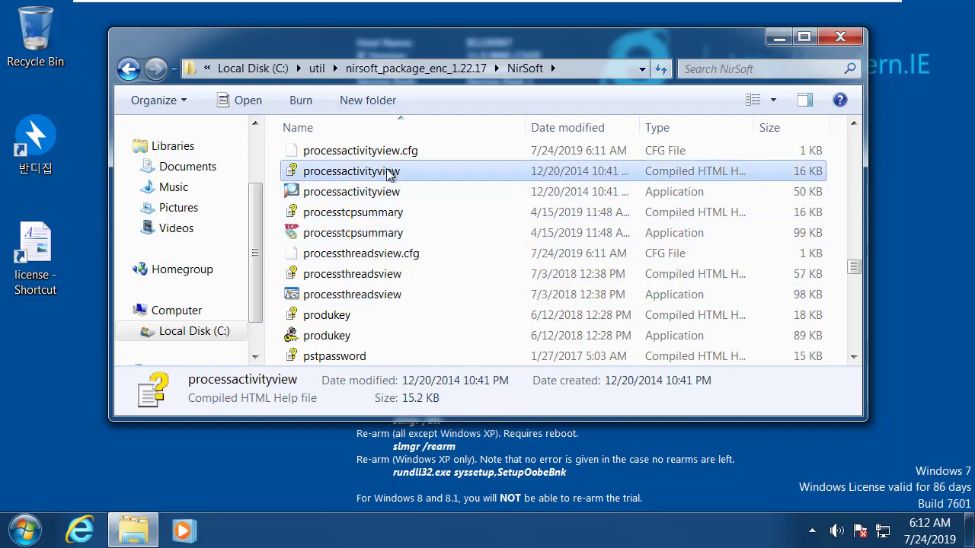
pyautogui.click(391, 297)
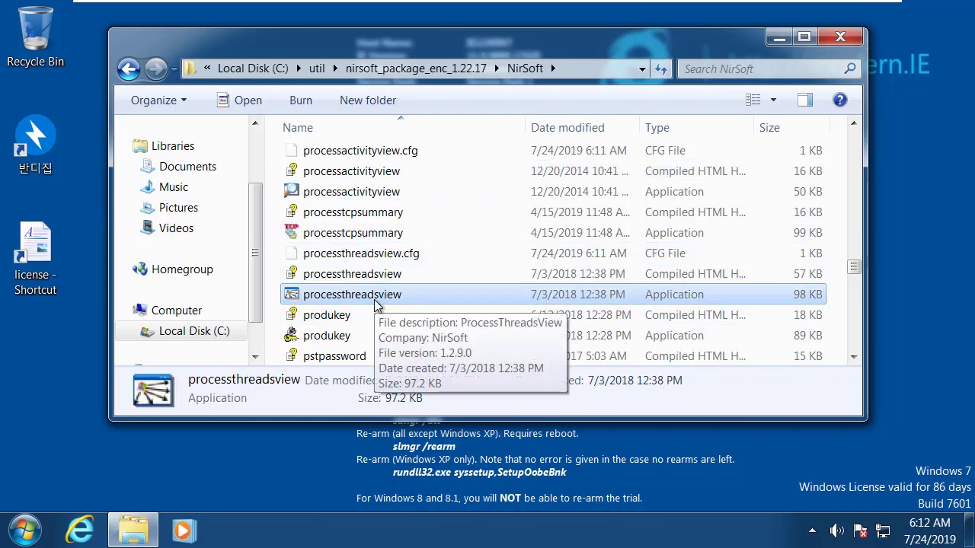
# - Launch the processthreadsview application and reposition its Choose Process dialog over the main window
pyautogui.doubleClick(375, 300)
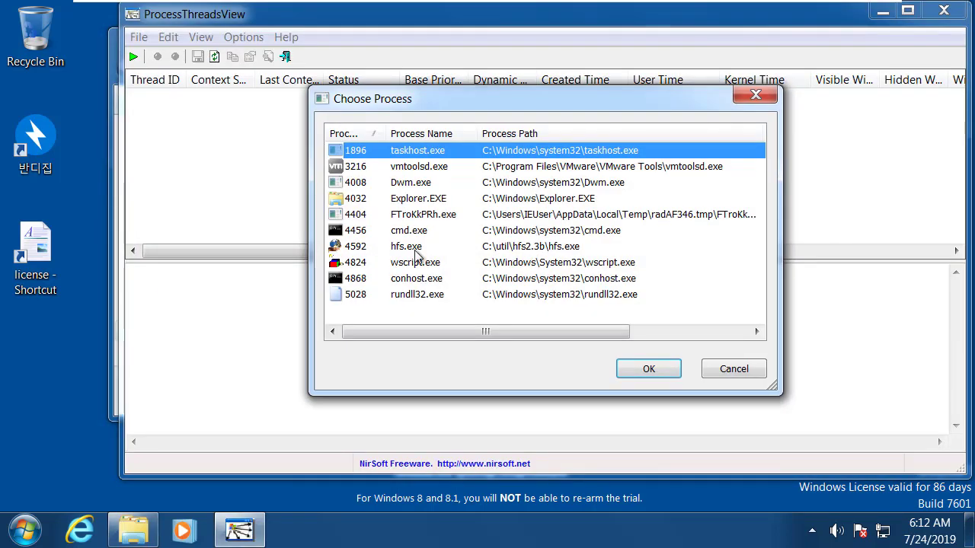
pyautogui.moveTo(453, 107); pyautogui.dragTo(292, 105)
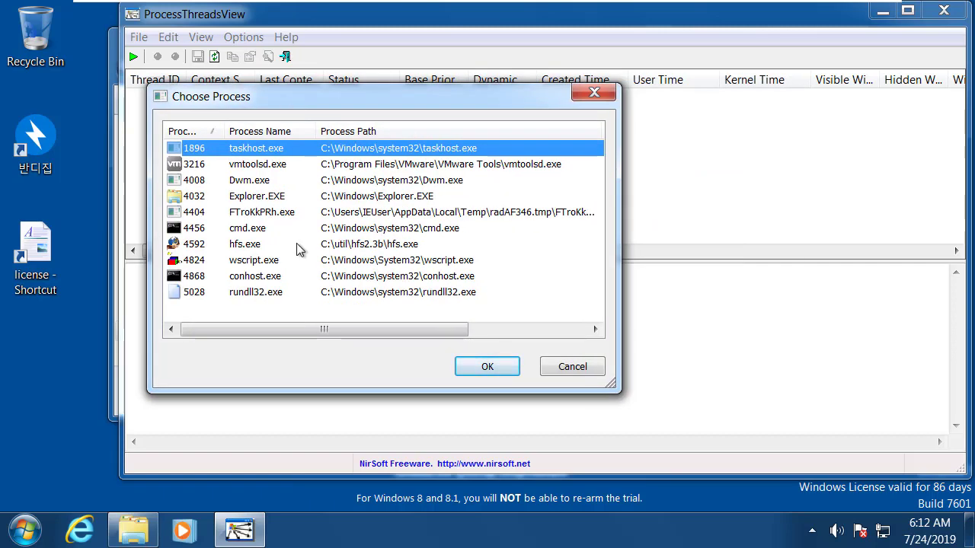
pyautogui.moveTo(305, 99); pyautogui.dragTo(336, 95)
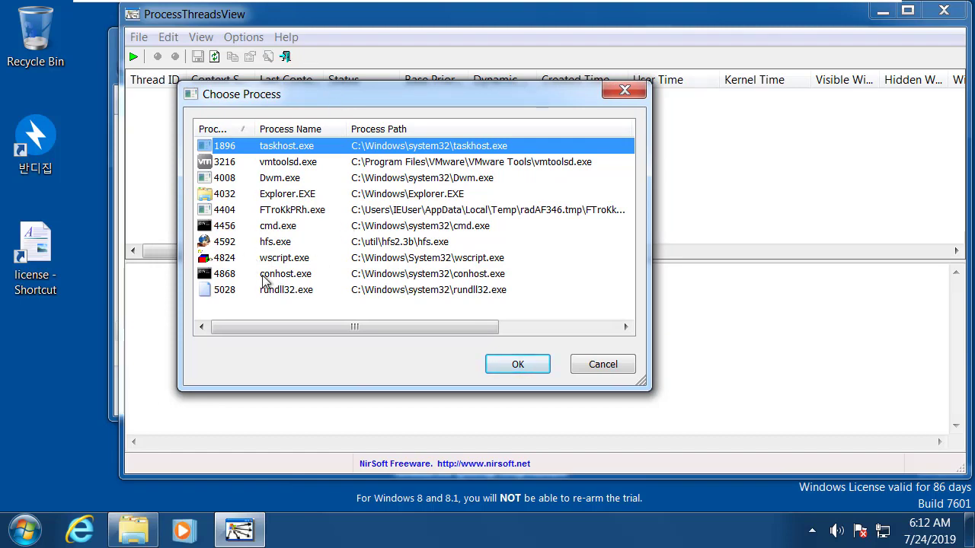
# - Examine the running processes and their paths, comparing FTroKkPRh.exe, cmd.exe, hfs.exe, wscript.exe and rundll32.exe
pyautogui.click(286, 211)
pyautogui.click(283, 257)
pyautogui.click(281, 289)
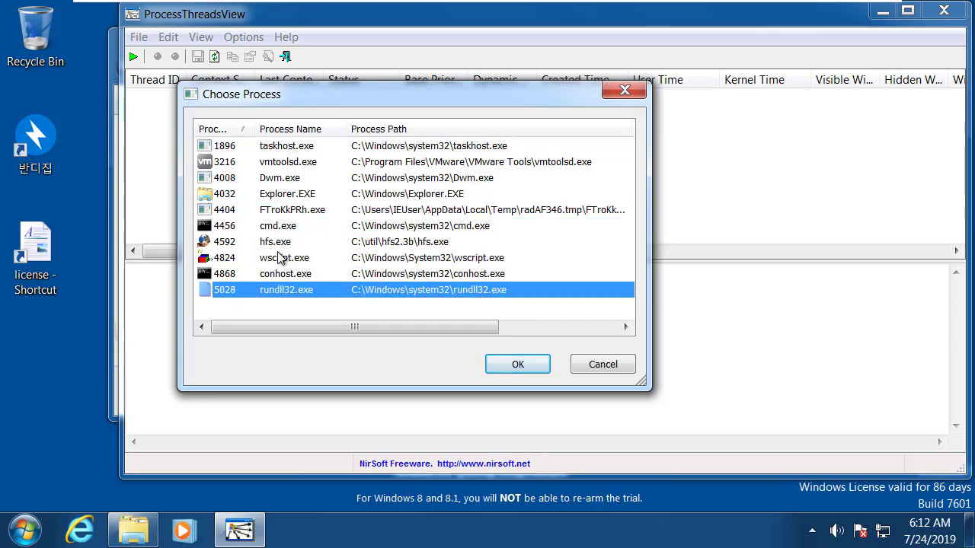
pyautogui.click(280, 251)
pyautogui.click(284, 228)
pyautogui.click(288, 212)
pyautogui.click(279, 240)
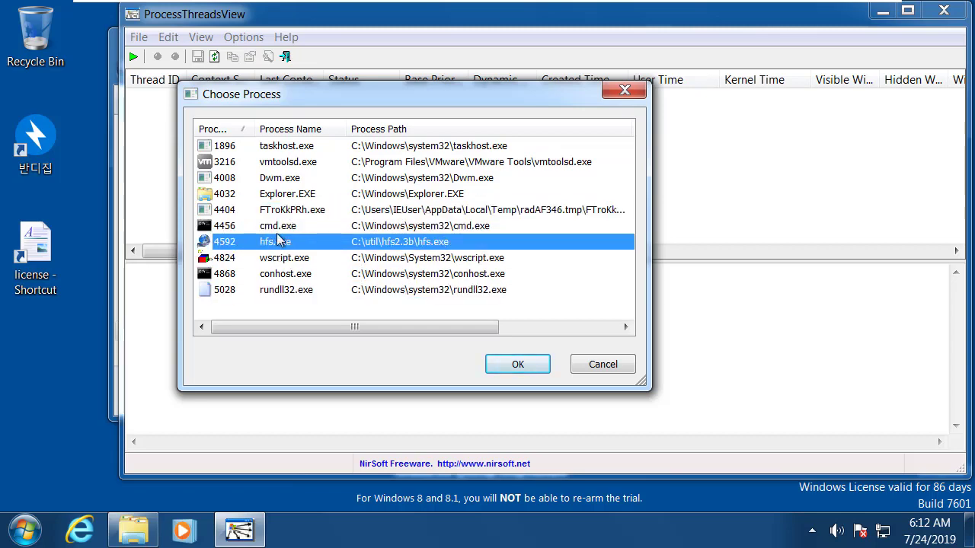
pyautogui.click(278, 227)
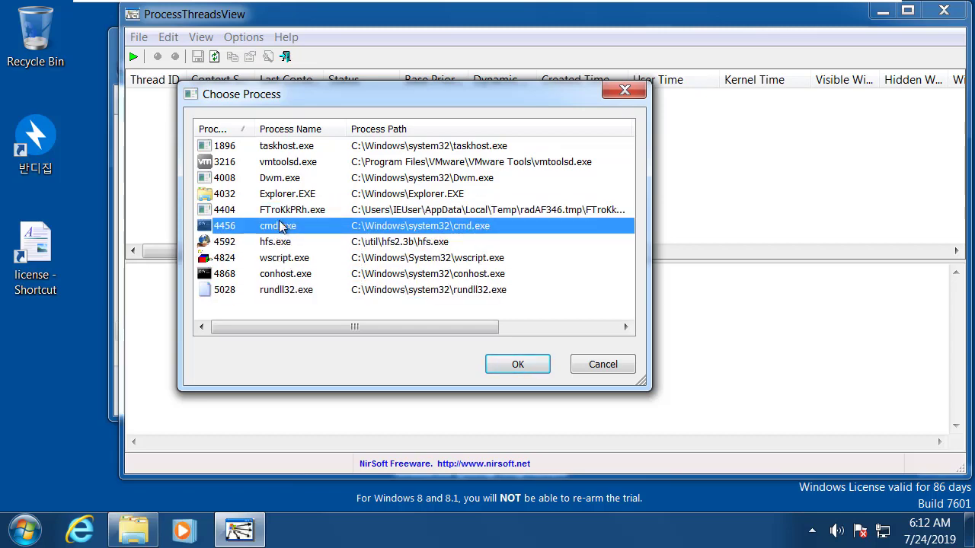
pyautogui.click(340, 242)
pyautogui.click(336, 259)
pyautogui.click(323, 244)
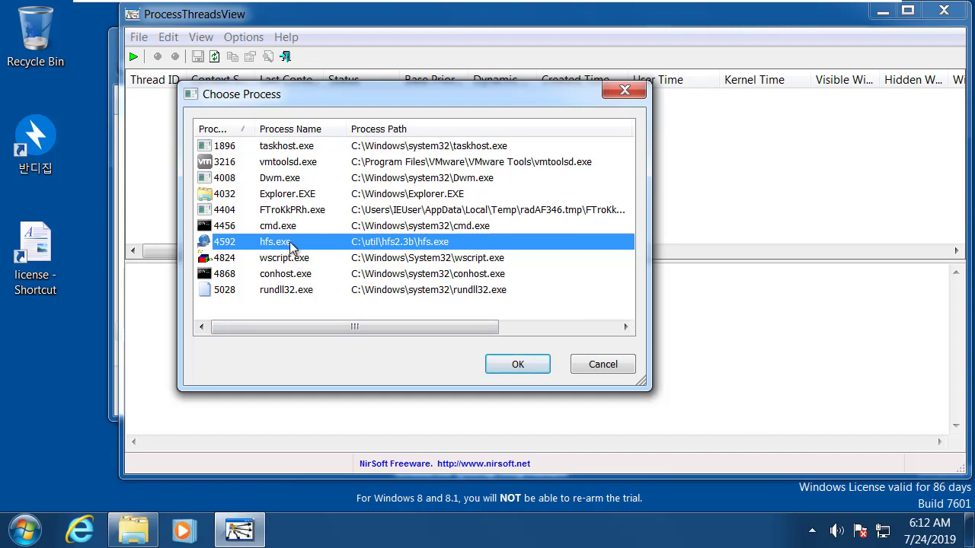
pyautogui.click(301, 215)
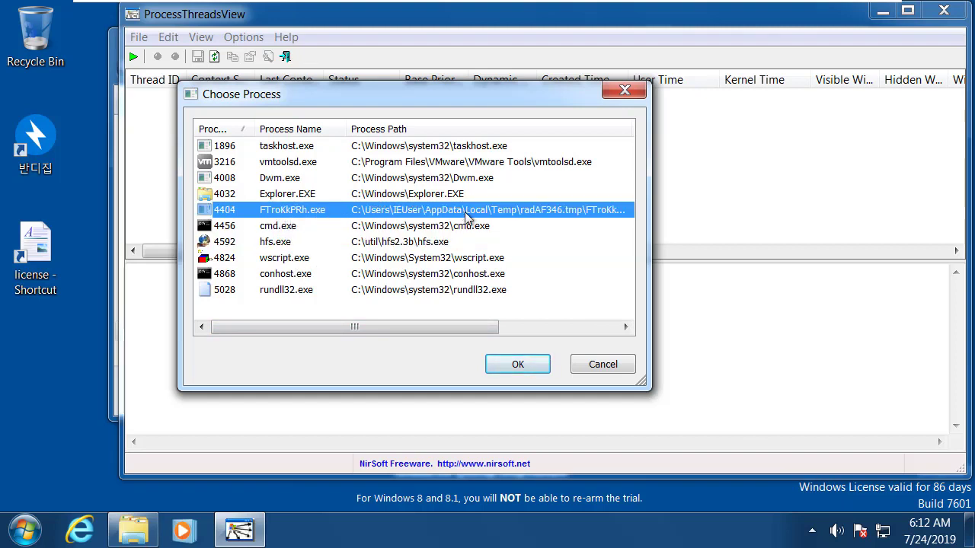
# - Go through the Explorer.EXE, FTroKkPRh.exe, cmd.exe and wscript.exe entries, and load the threads of hfs.exe
pyautogui.moveTo(483, 326); pyautogui.dragTo(364, 214)
pyautogui.click(307, 200)
pyautogui.click(304, 213)
pyautogui.click(309, 226)
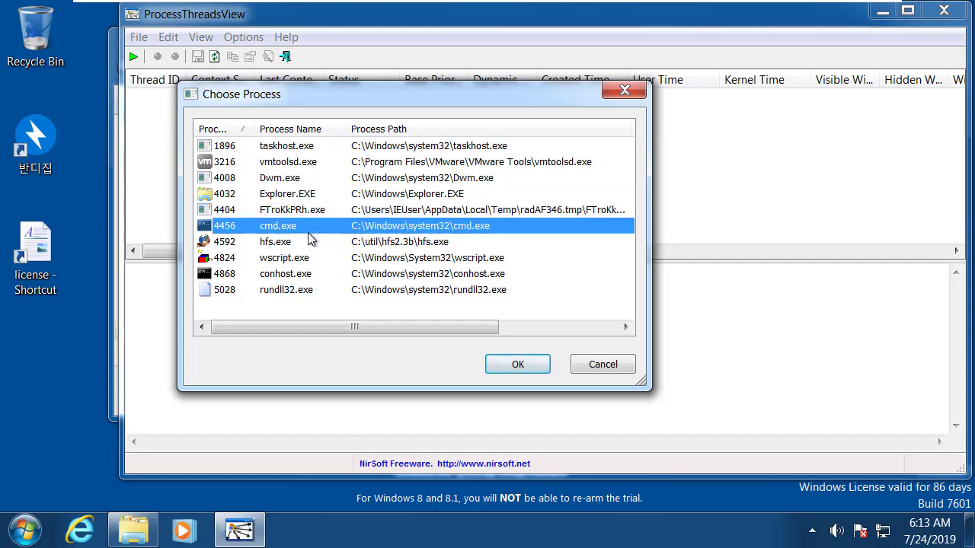
pyautogui.click(297, 257)
pyautogui.click(289, 242)
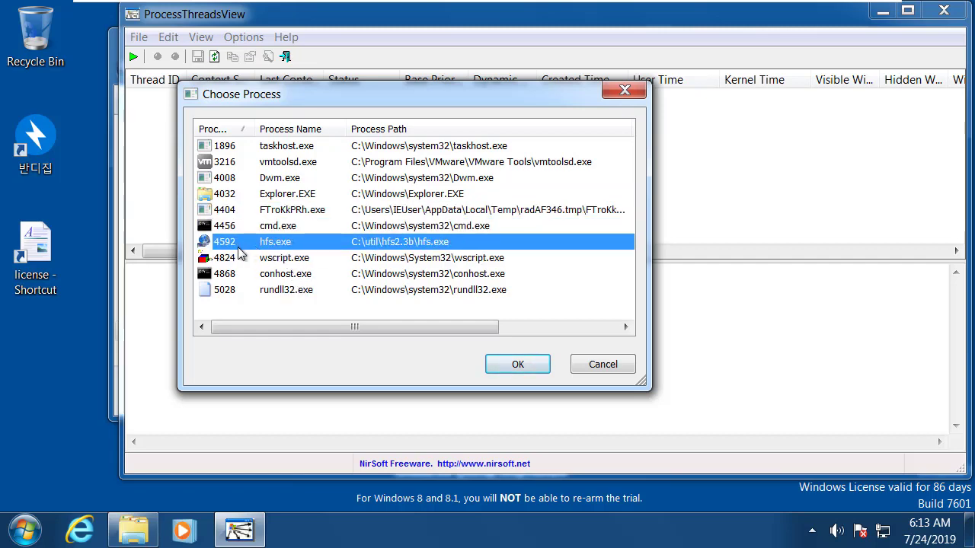
pyautogui.doubleClick(283, 242)
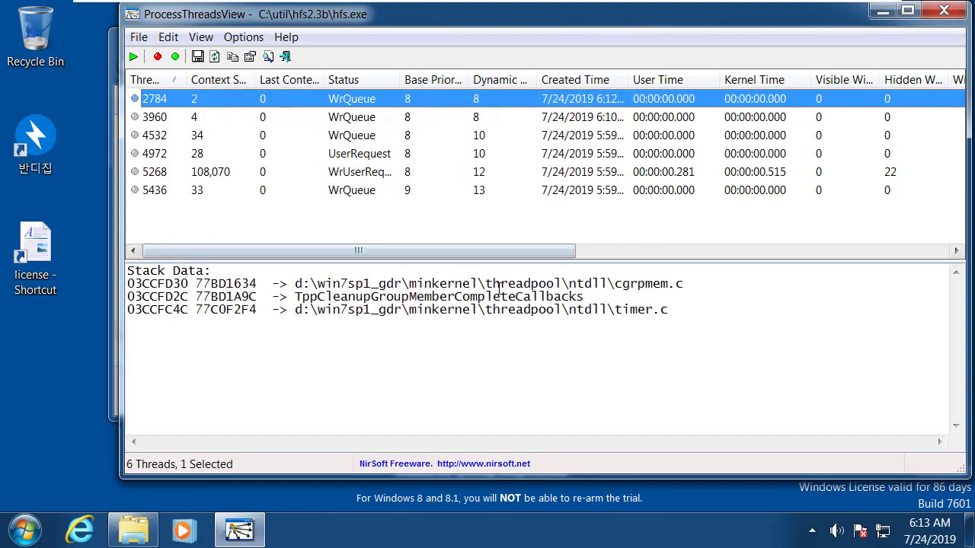
# - Examine the stack data of the hfs.exe threads one after another, ending with thread 5436
pyautogui.click(354, 118)
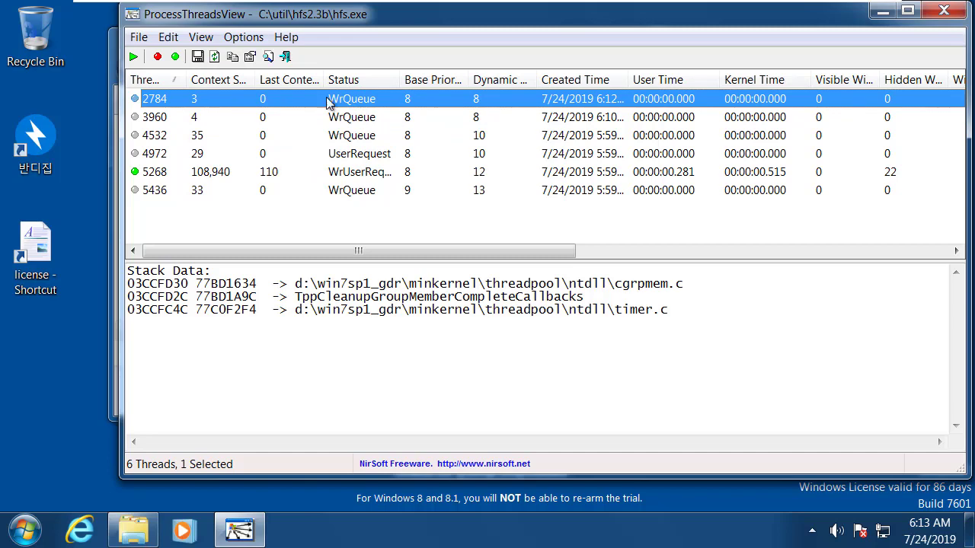
pyautogui.click(388, 116)
pyautogui.click(383, 102)
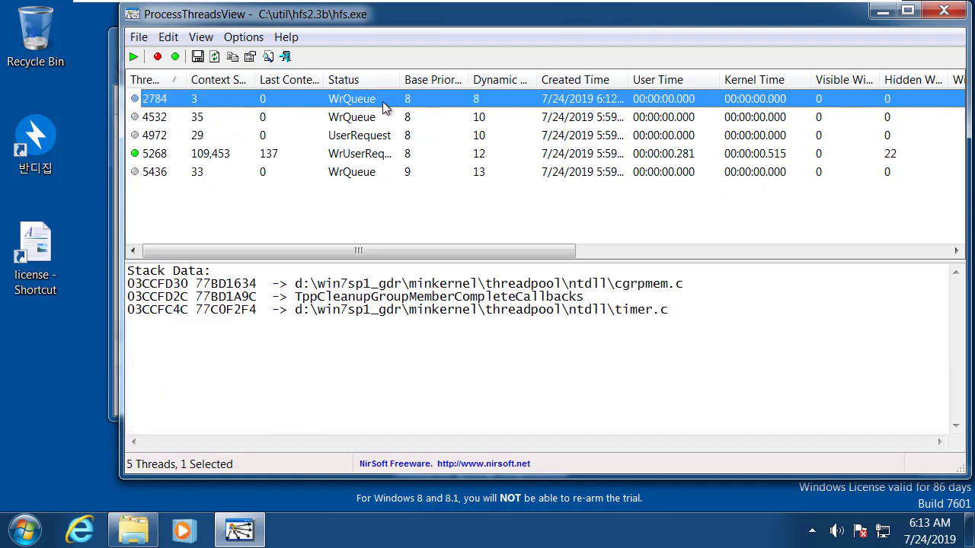
pyautogui.click(385, 117)
pyautogui.click(379, 135)
pyautogui.click(375, 153)
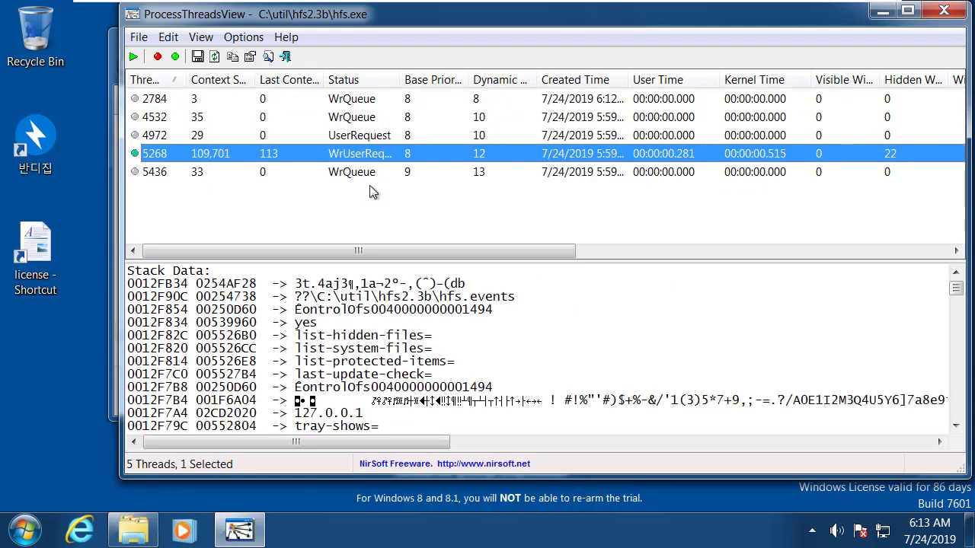
pyautogui.click(372, 174)
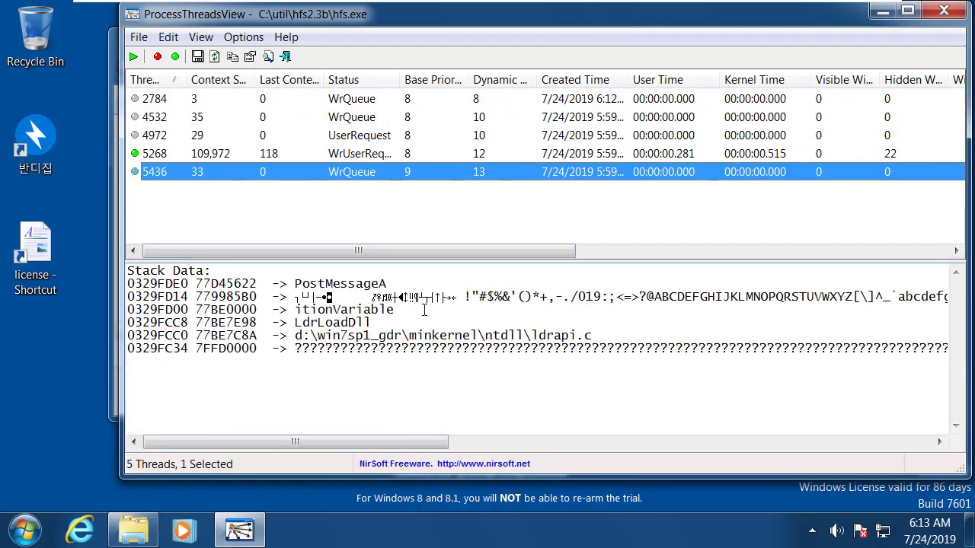
pyautogui.moveTo(444, 443); pyautogui.dragTo(449, 230)
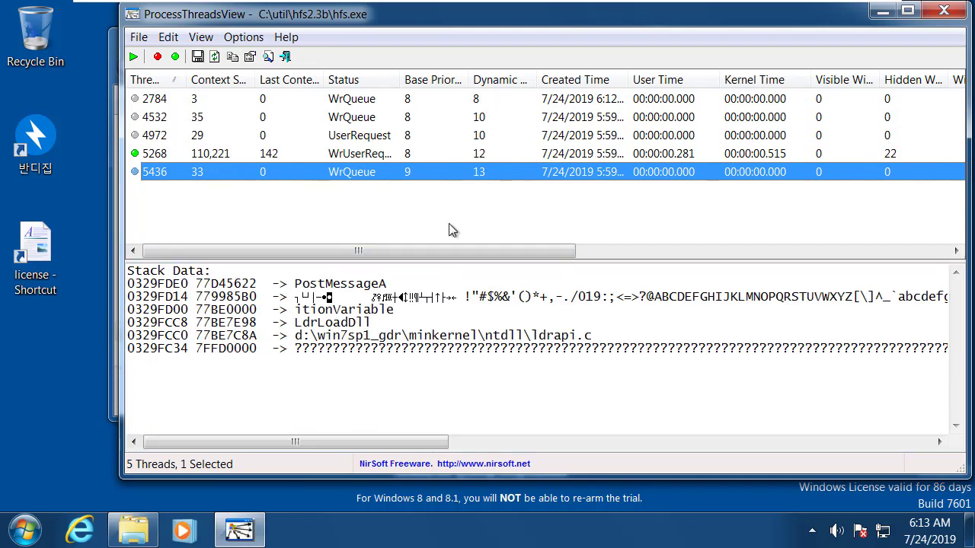
# - Show the stack data of thread 5268 and enlarge the stack data area upward
pyautogui.click(409, 155)
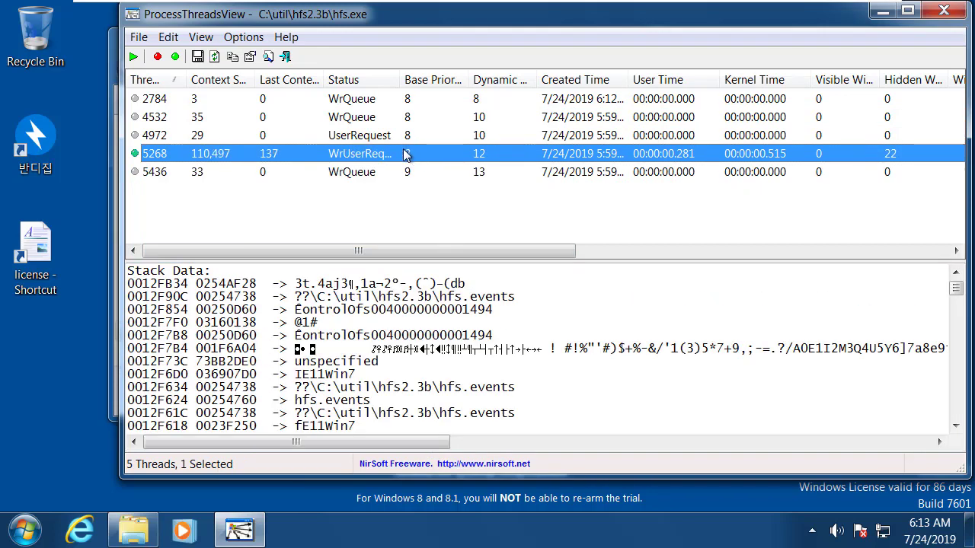
pyautogui.moveTo(477, 245); pyautogui.dragTo(477, 214)
pyautogui.click(465, 262)
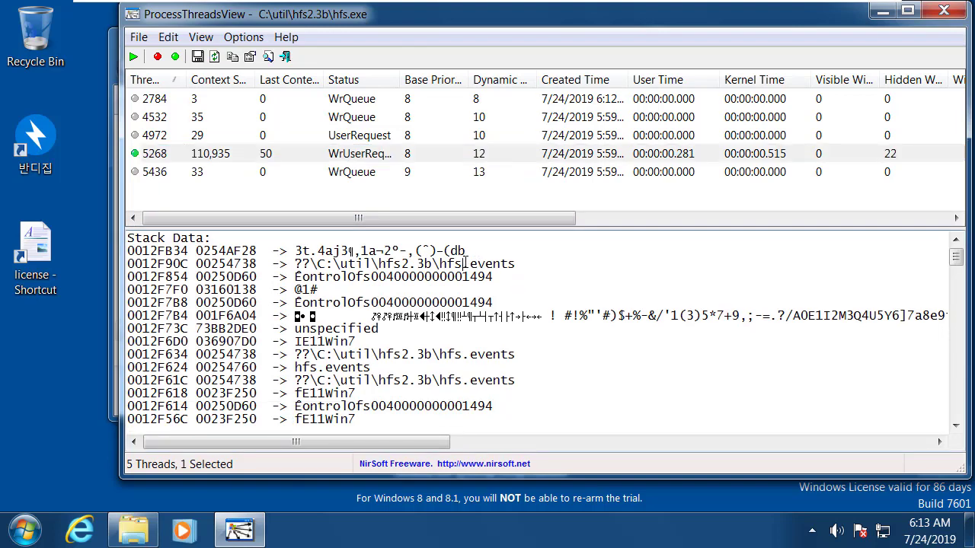
# - Look through thread 5268's stack data as far as the requested GET search entries
pyautogui.scroll(-4, 465, 262)
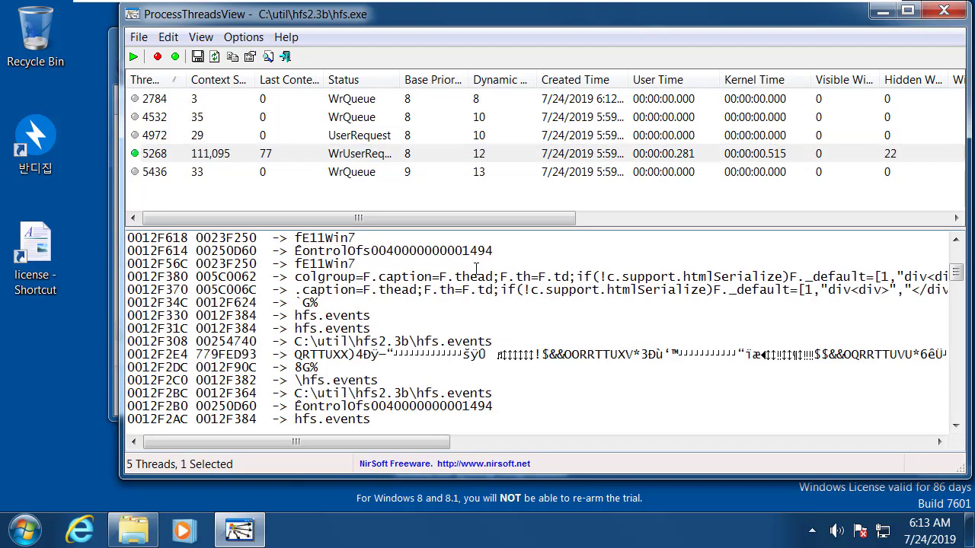
pyautogui.scroll(-10, 476, 268)
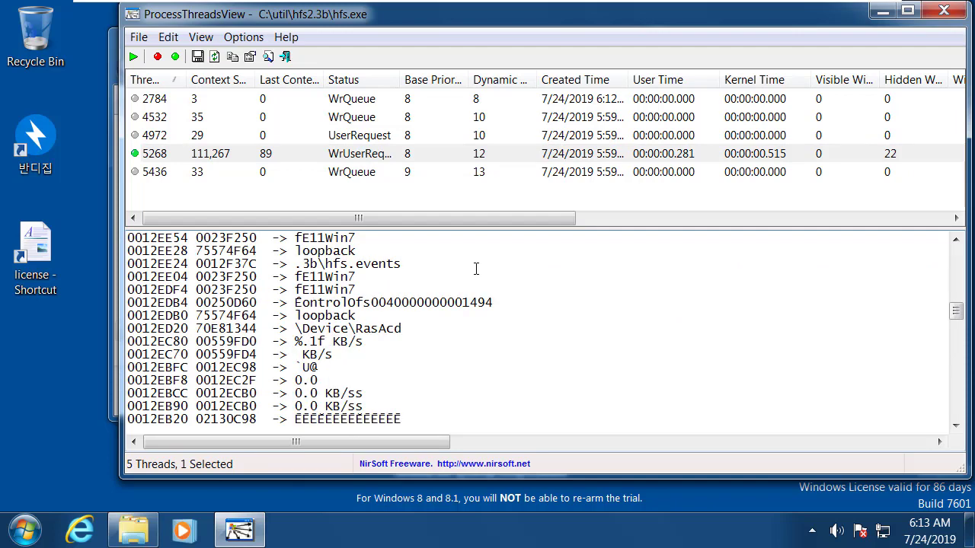
pyautogui.scroll(-8, 476, 268)
pyautogui.scroll(2, 476, 268)
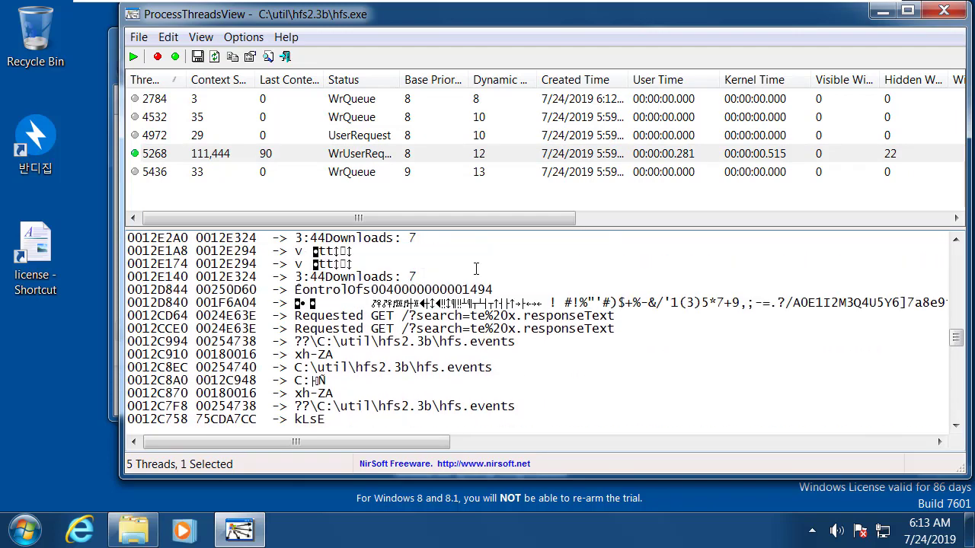
pyautogui.scroll(-1, 476, 268)
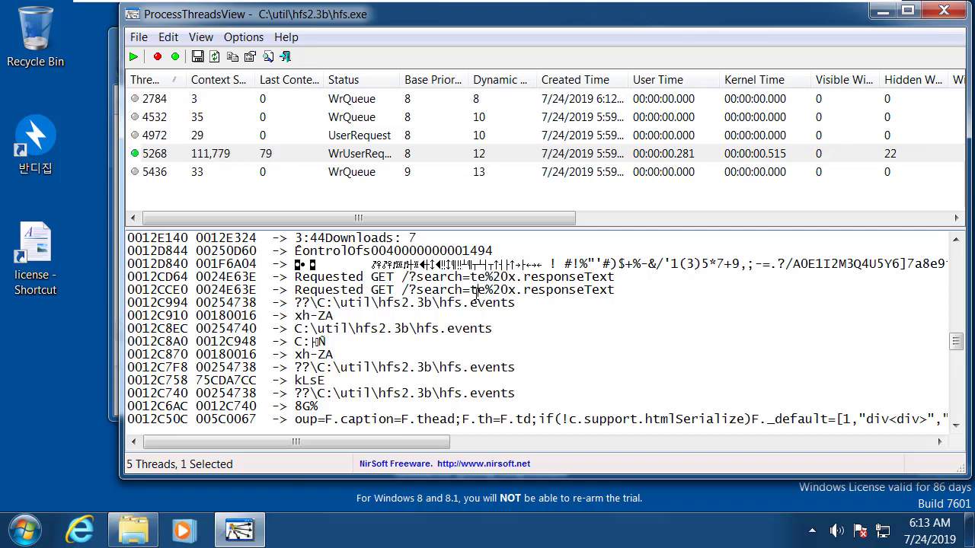
# - Examine the rest of thread 5268's stack data, including the file paths, x.Open GET requests and related script lines
pyautogui.click(262, 155)
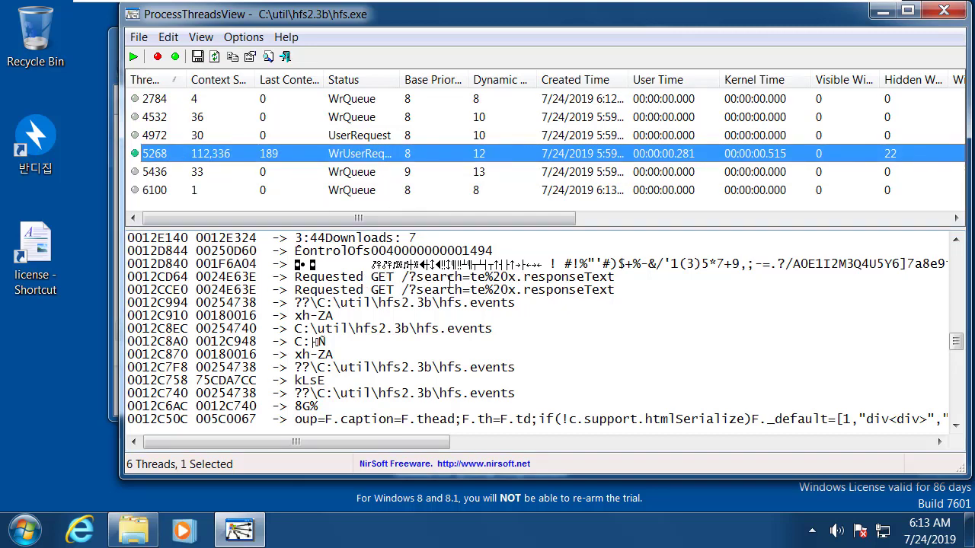
pyautogui.click(447, 278)
pyautogui.scroll(-2, 486, 305)
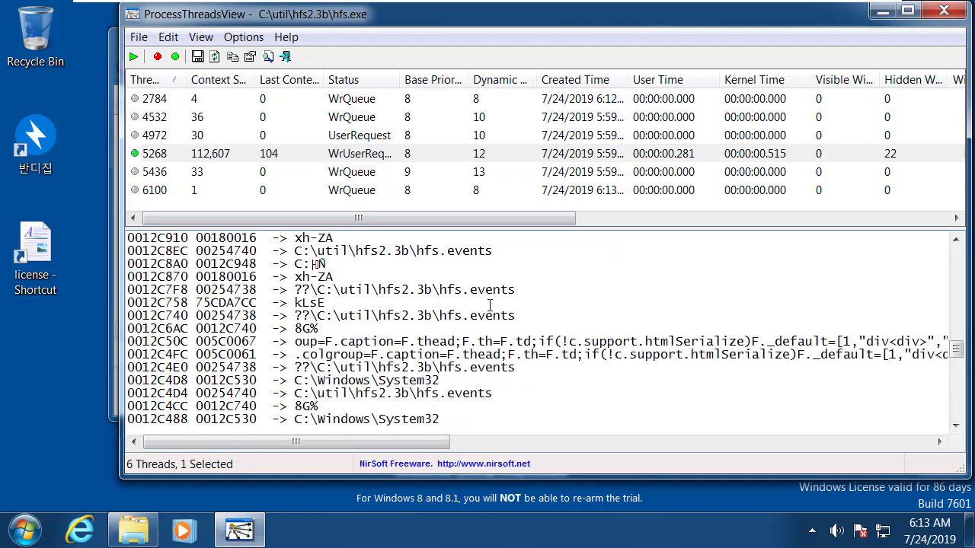
pyautogui.scroll(-1, 520, 306)
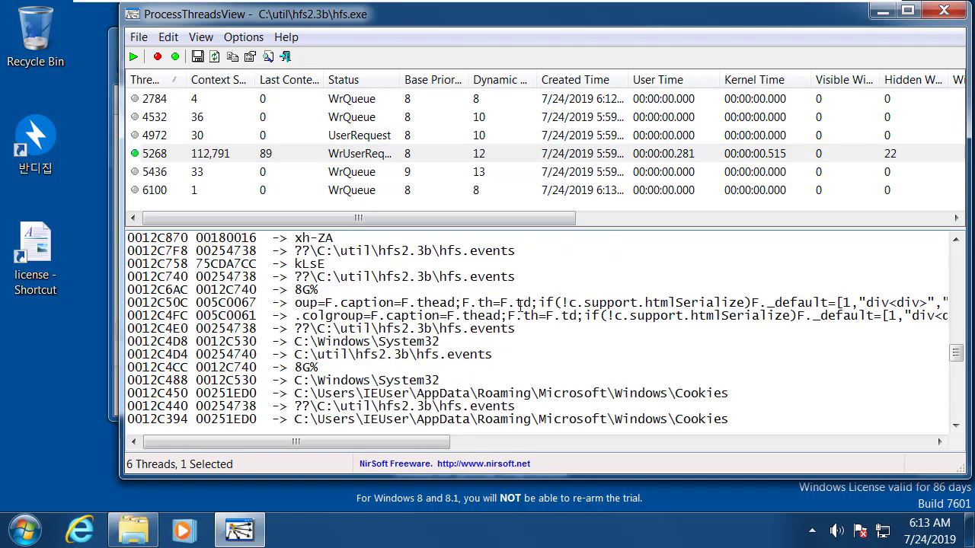
pyautogui.scroll(-2, 480, 326)
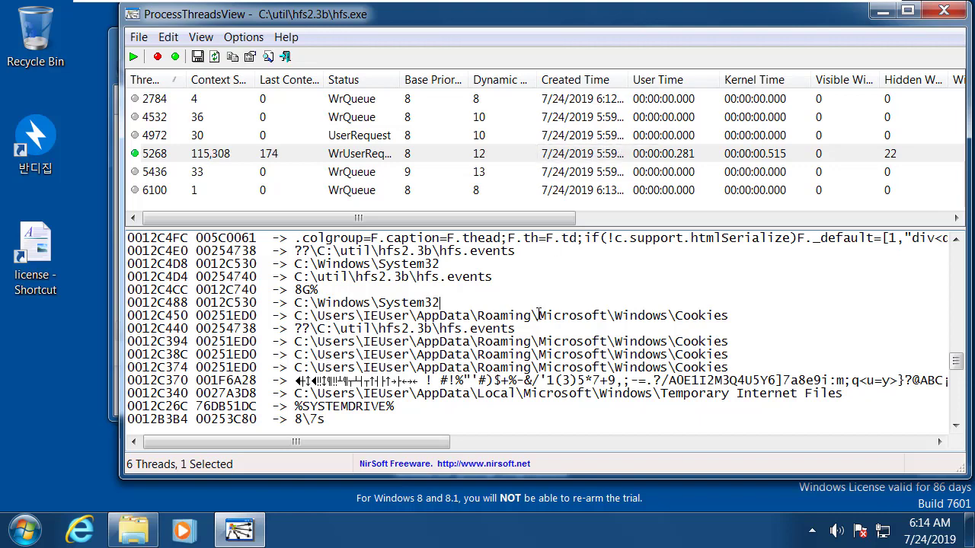
pyautogui.scroll(-1, 538, 312)
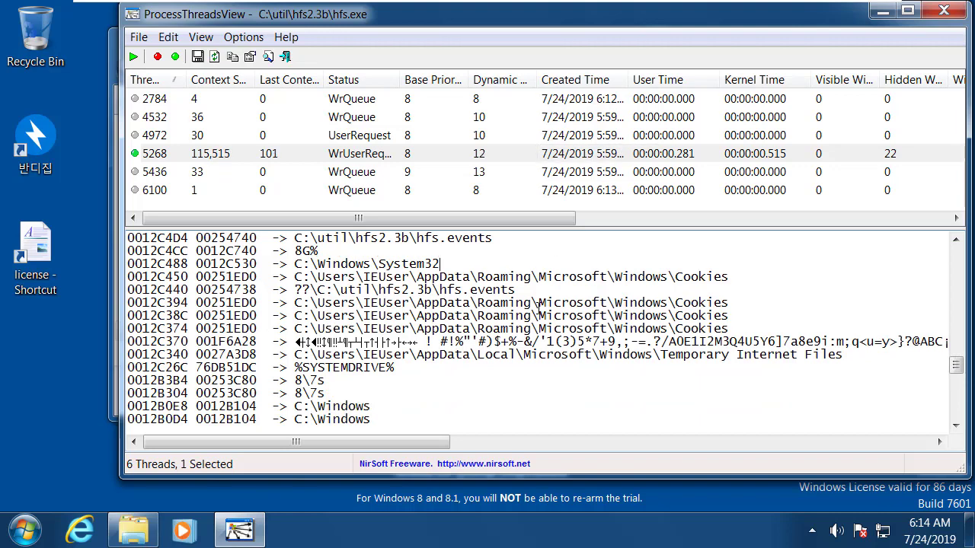
pyautogui.scroll(-1, 539, 307)
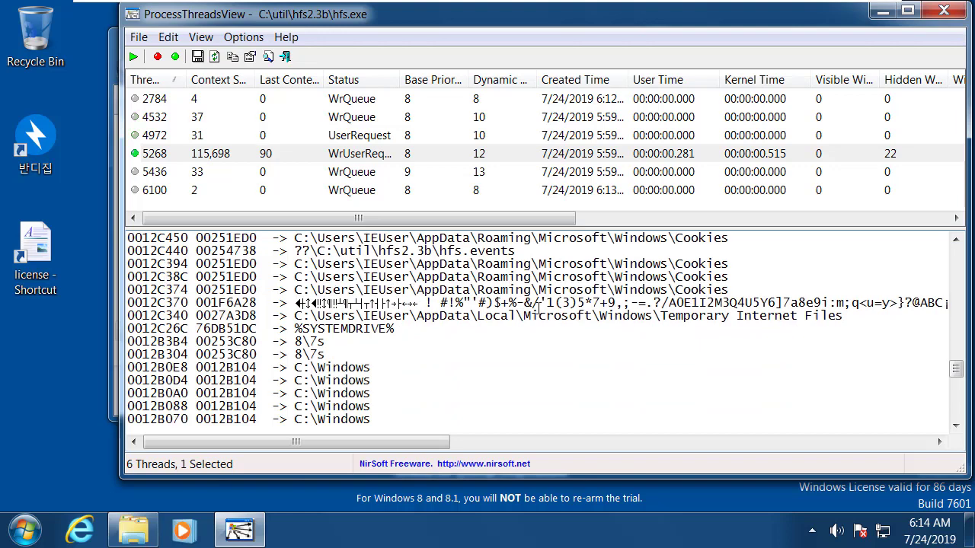
pyautogui.scroll(-3, 450, 351)
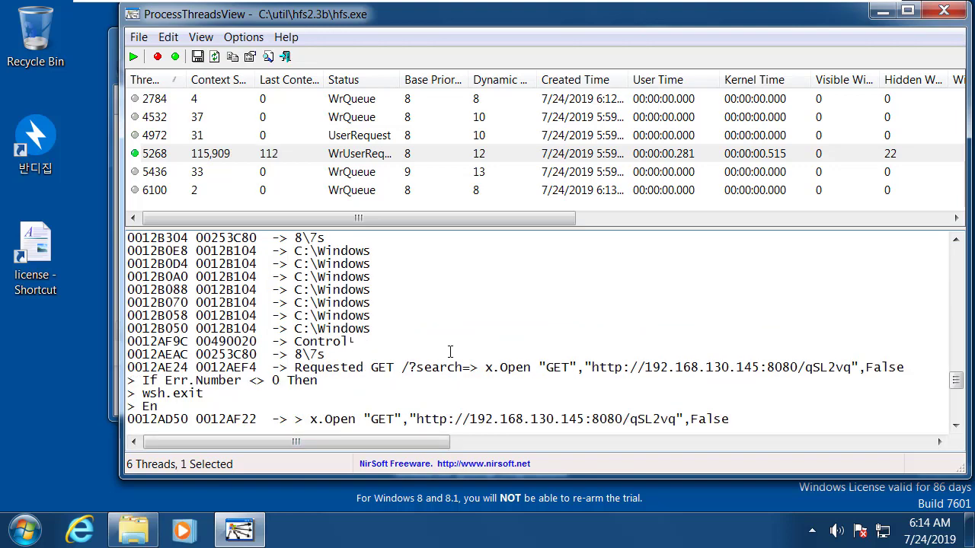
pyautogui.scroll(-1, 450, 351)
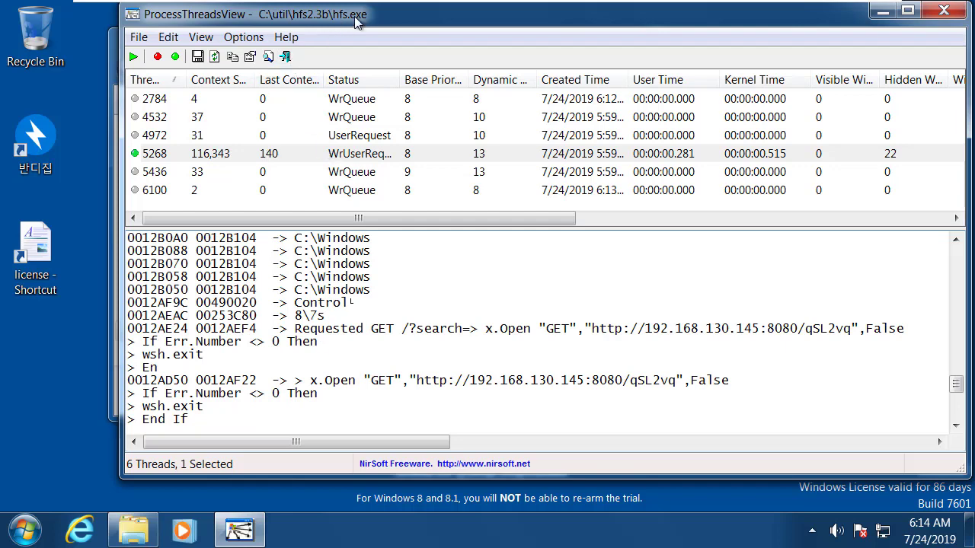
pyautogui.click(362, 328)
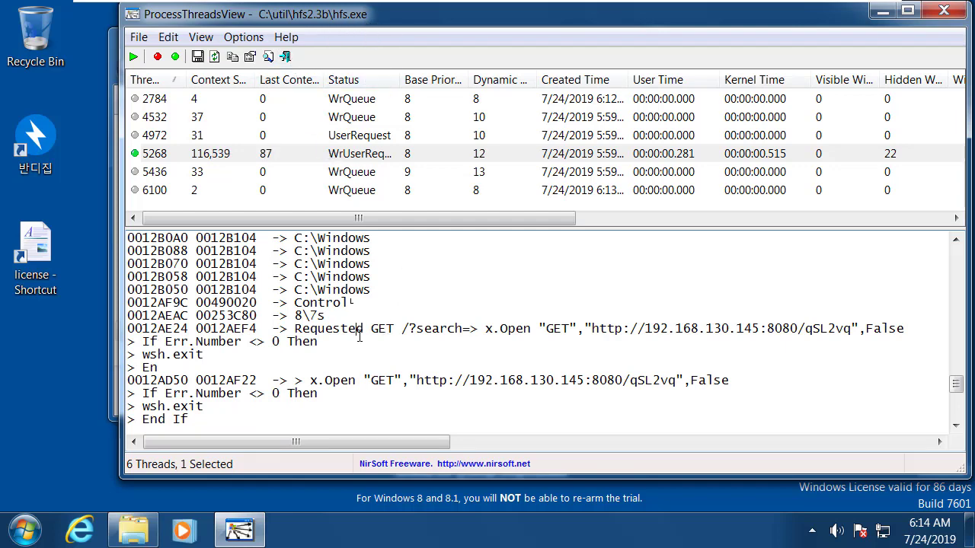
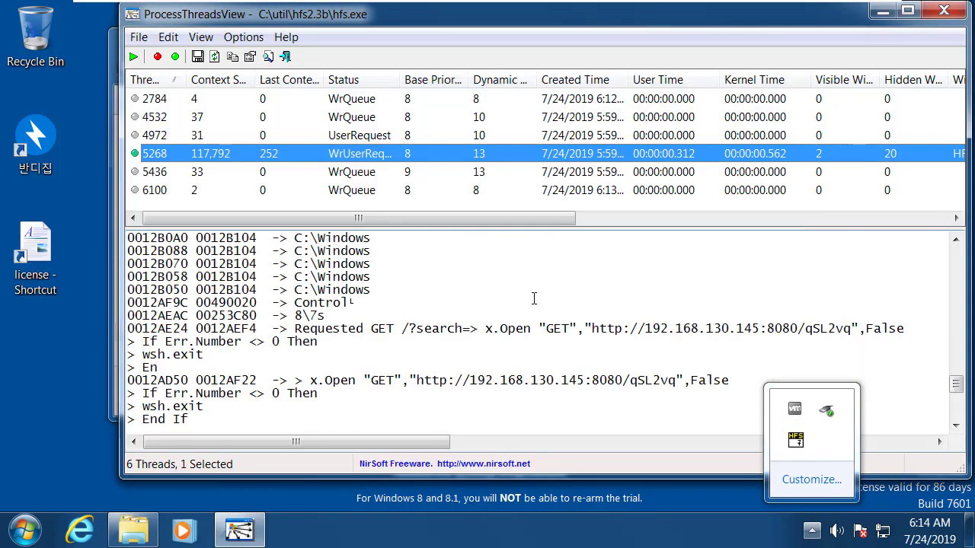
pyautogui.click(533, 298)
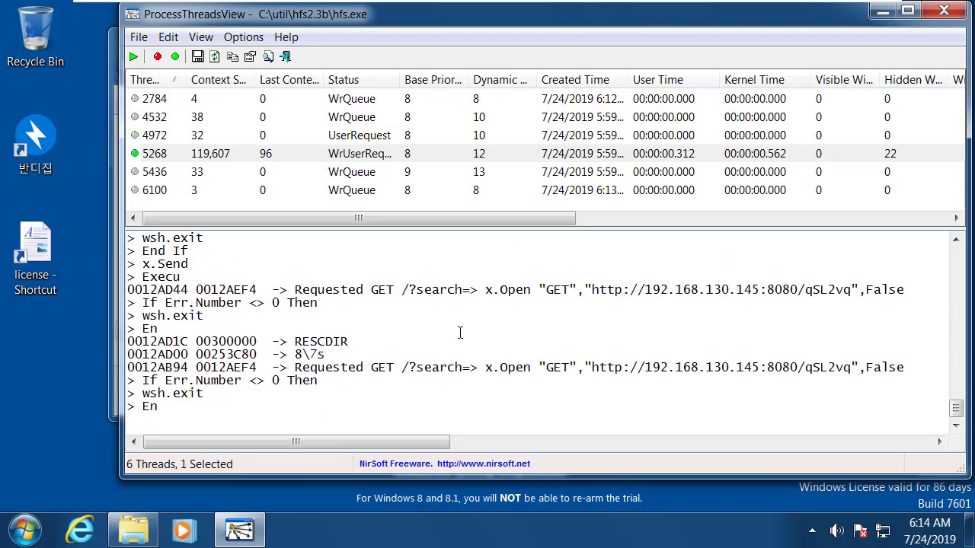
# - Compare the stack data of threads 5436 and 6100, returning to thread 5436
pyautogui.click(409, 175)
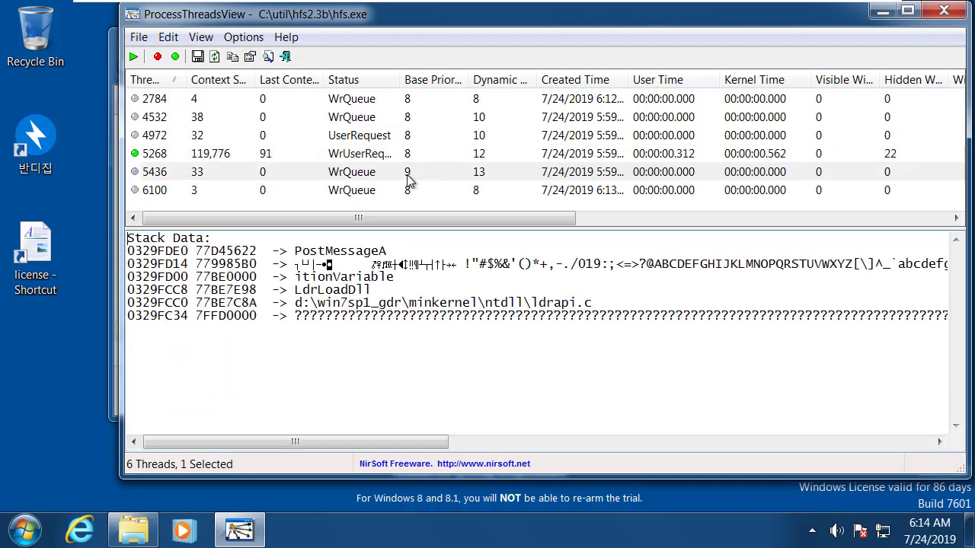
pyautogui.click(401, 191)
pyautogui.click(402, 174)
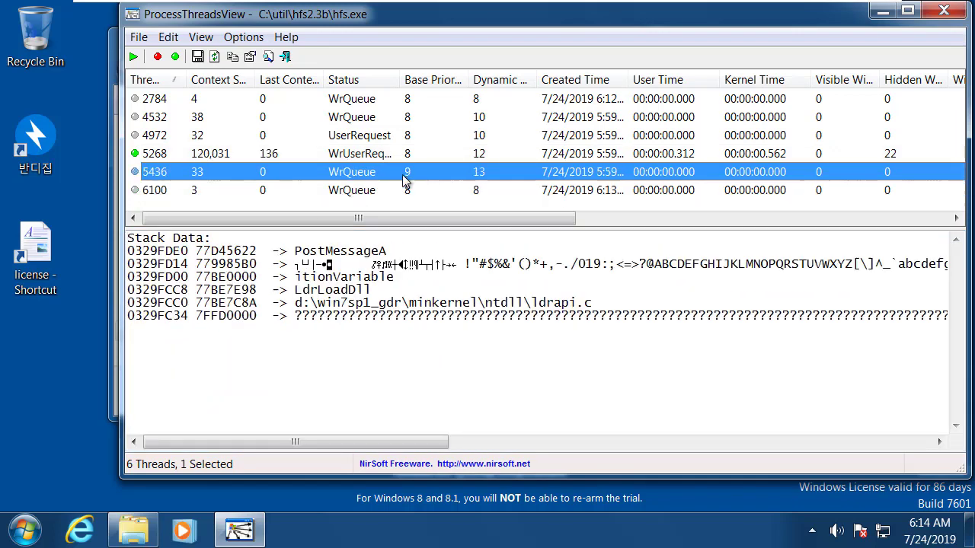
# - Close and relaunch ProcessThreadsView from the NirSoft folder, choosing the wscript.exe process to inspect
pyautogui.moveTo(430, 446)
pyautogui.mouseDown()
pyautogui.moveTo(730, 449)
pyautogui.moveTo(427, 449)
pyautogui.mouseUp()
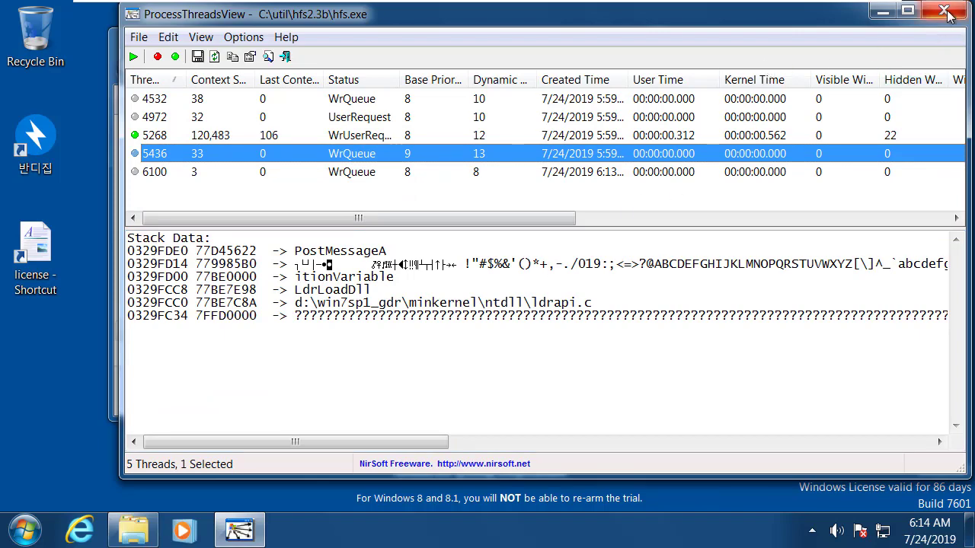
pyautogui.click(944, 10)
pyautogui.doubleClick(385, 296)
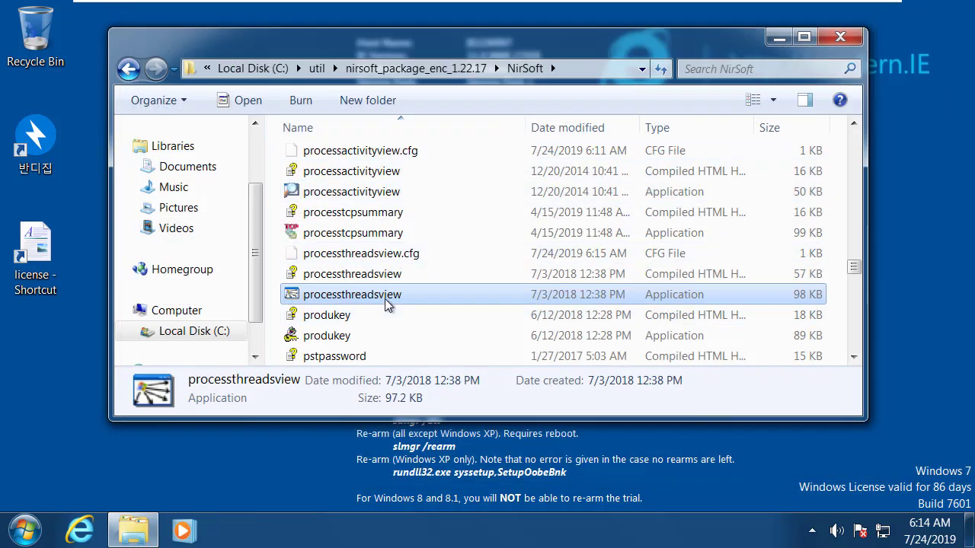
pyautogui.click(426, 232)
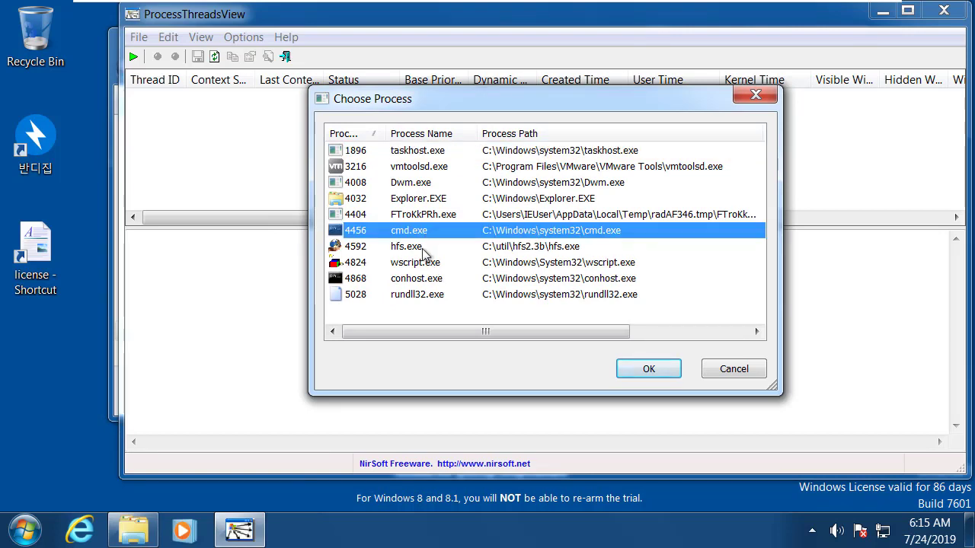
pyautogui.click(424, 248)
pyautogui.click(423, 263)
pyautogui.click(438, 251)
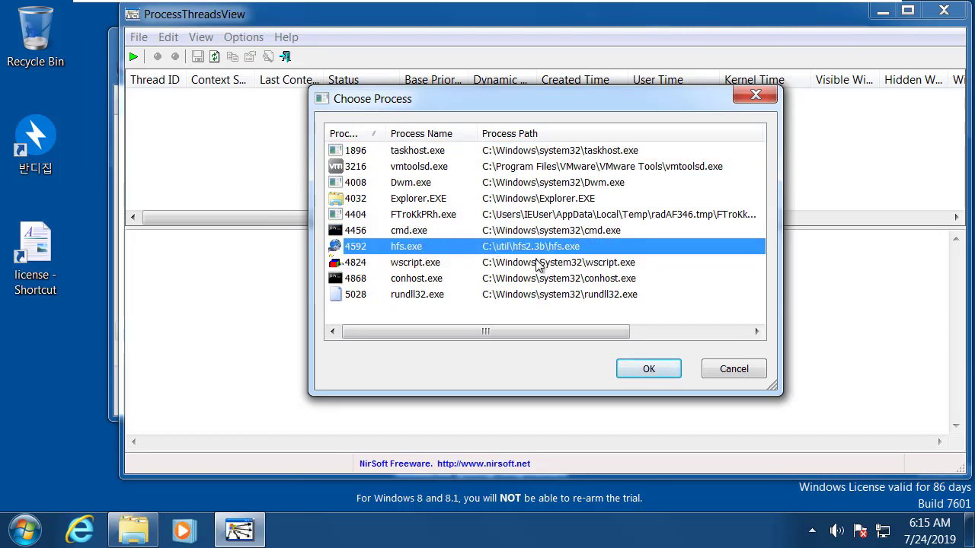
pyautogui.click(468, 265)
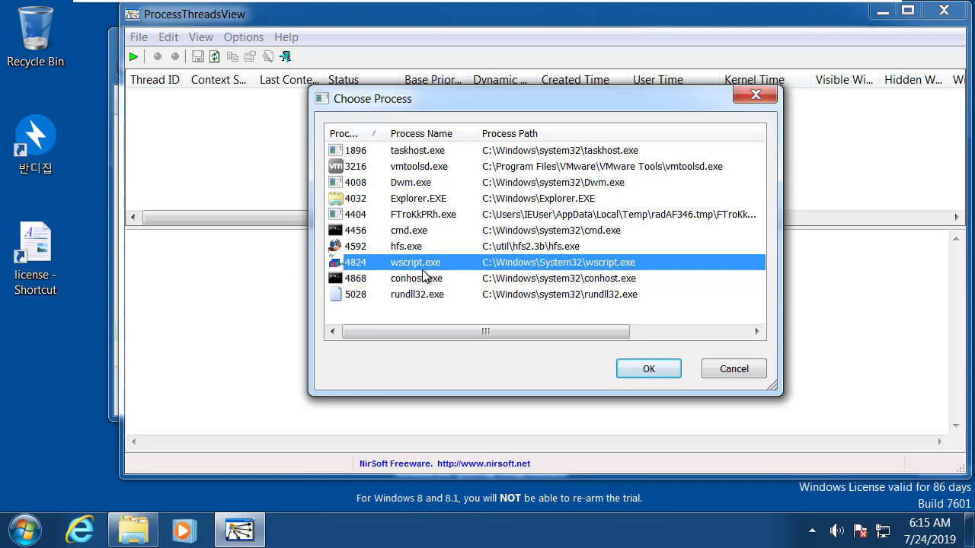
pyautogui.press('Return')
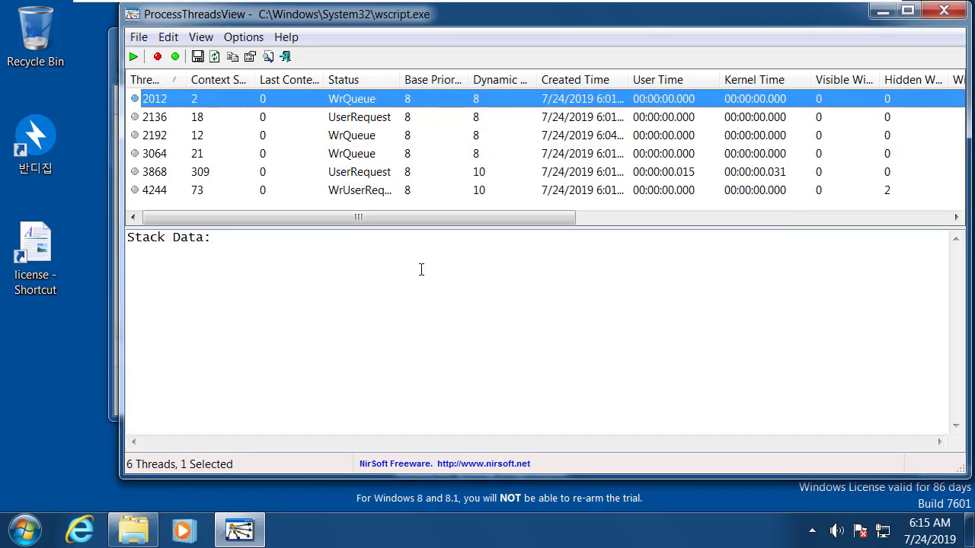
# - Compare the stack data of wscript.exe threads 2012, 2136, 2192 and 3064
pyautogui.click(381, 119)
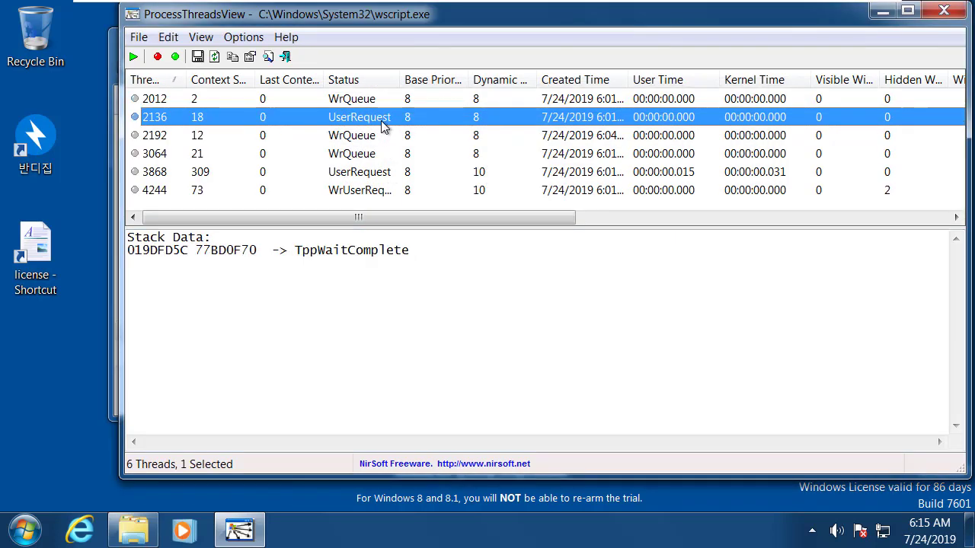
pyautogui.click(385, 99)
pyautogui.click(379, 115)
pyautogui.click(374, 138)
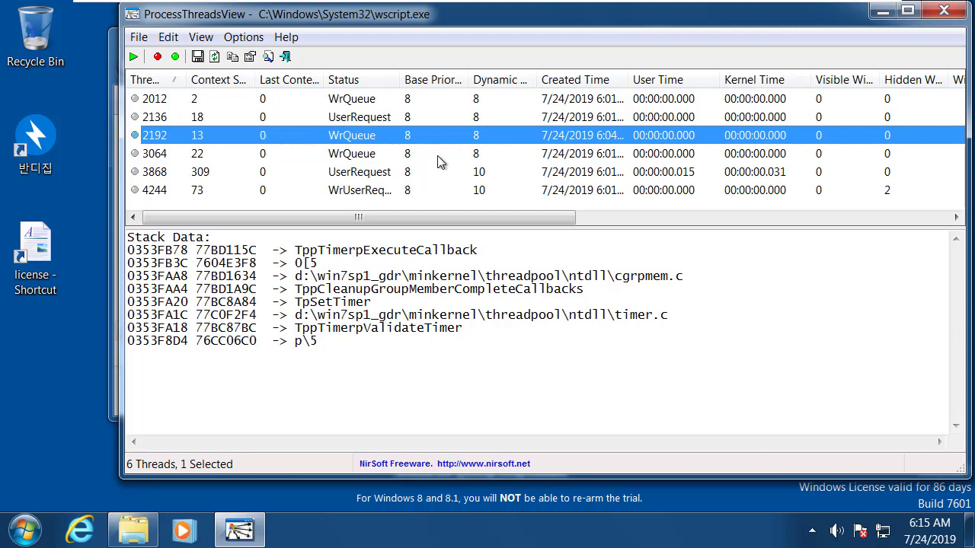
pyautogui.click(439, 156)
pyautogui.click(439, 141)
pyautogui.click(405, 156)
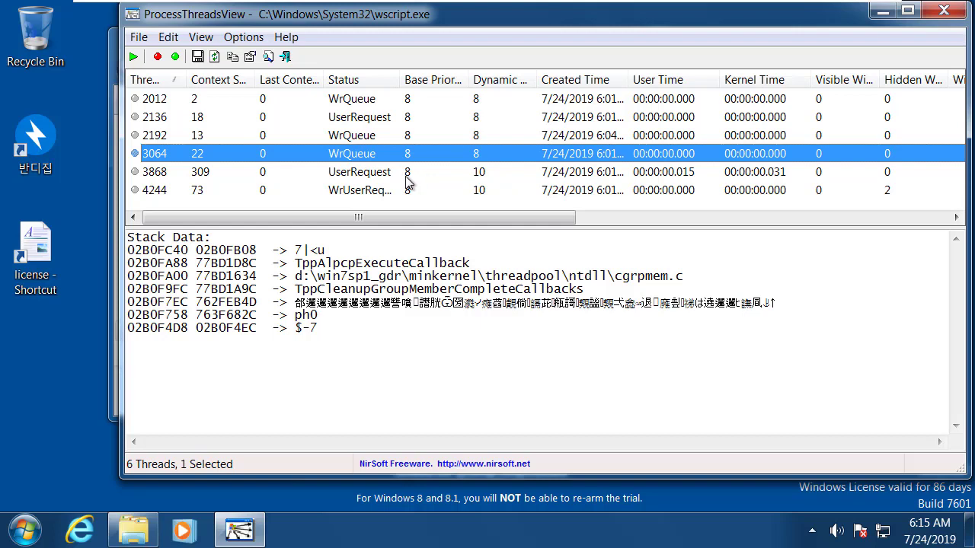
# - Show thread 3868's stack data and examine the wscript.exe path, the IfaZULscq.vbs entries and the two //B //NOLOGO command lines
pyautogui.click(406, 179)
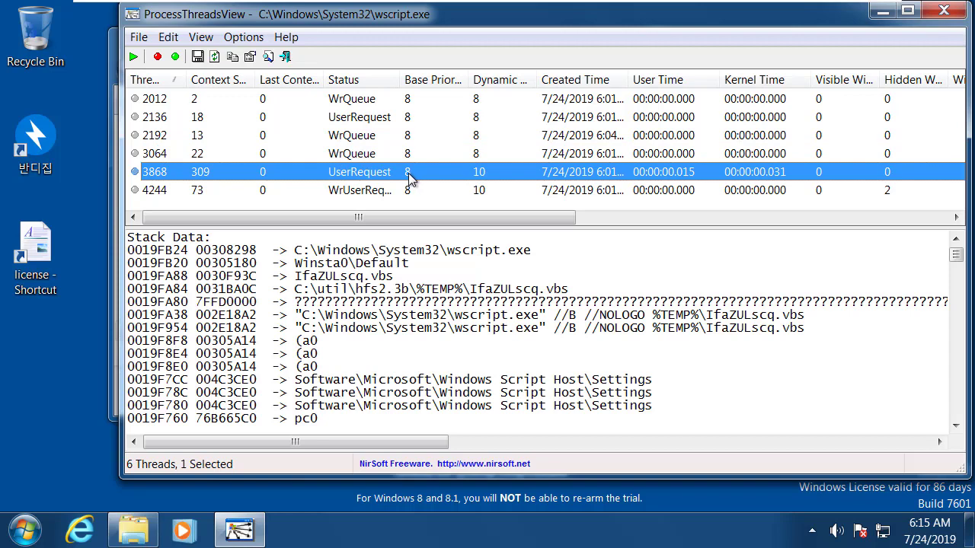
pyautogui.click(420, 275)
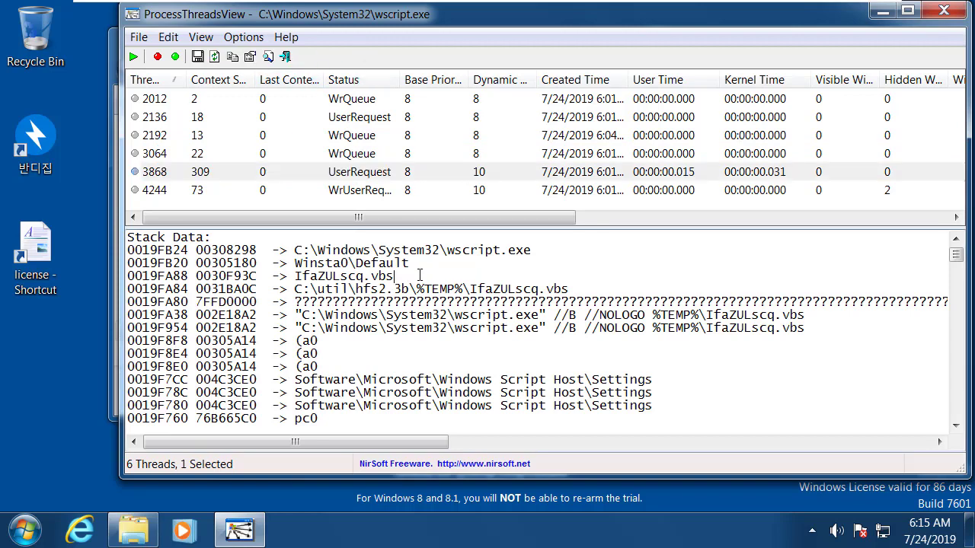
pyautogui.moveTo(296, 252); pyautogui.dragTo(534, 251)
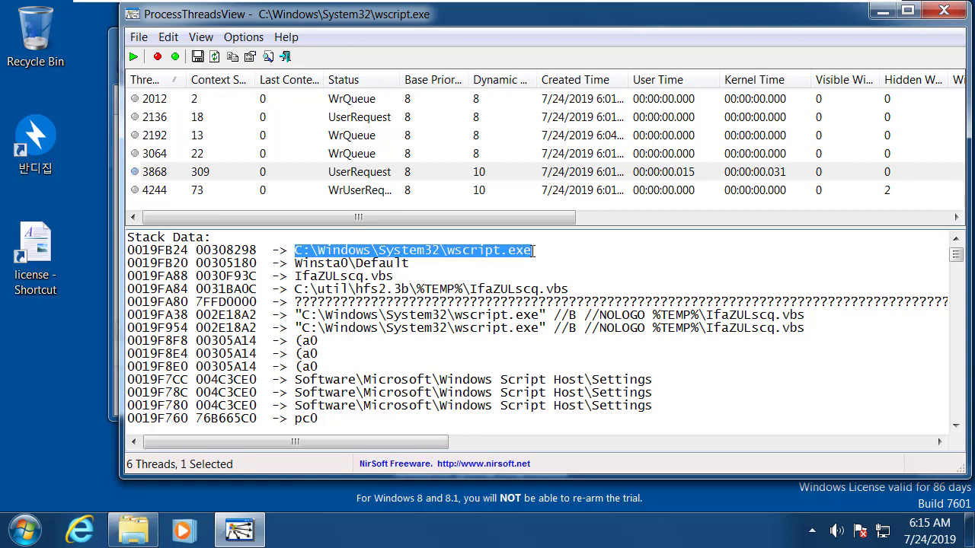
pyautogui.click(431, 279)
pyautogui.moveTo(296, 276); pyautogui.dragTo(395, 277)
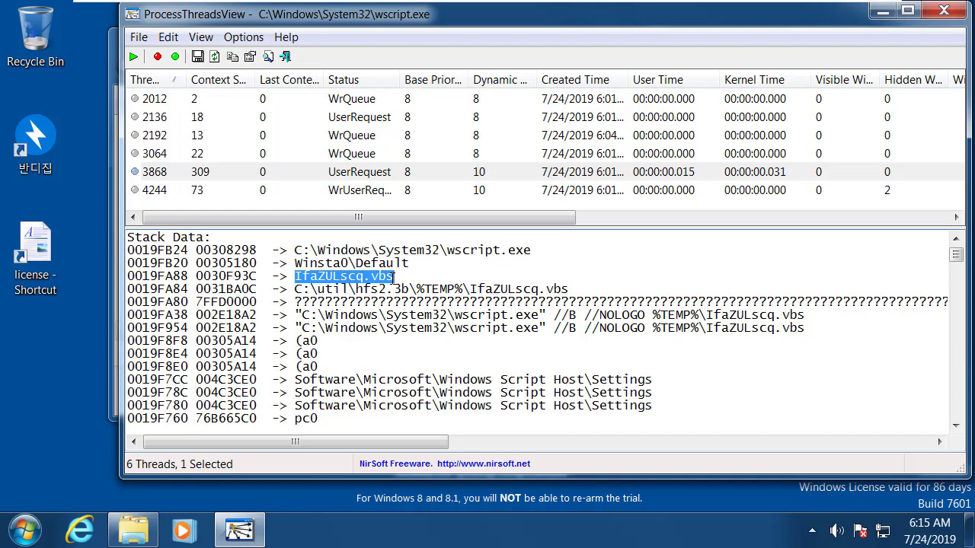
pyautogui.moveTo(588, 290); pyautogui.dragTo(300, 290)
pyautogui.click(411, 289)
pyautogui.moveTo(462, 289); pyautogui.dragTo(421, 290)
pyautogui.click(471, 311)
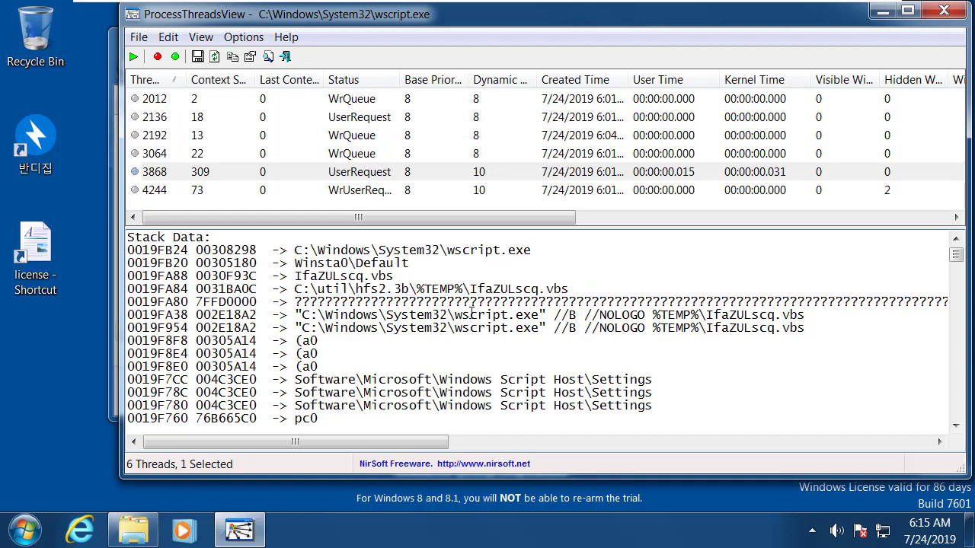
pyautogui.moveTo(832, 335); pyautogui.dragTo(288, 315)
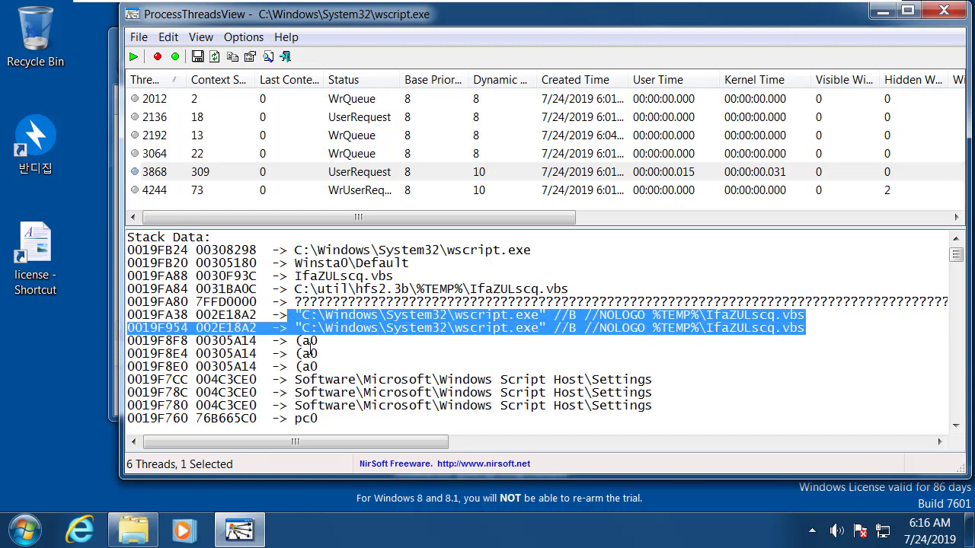
# - Look further through thread 3868's stack data and highlight the P%\IfaZULscq.vbs and %TEMP%\IfaZULscq.vbs entries
pyautogui.scroll(-6, 431, 323)
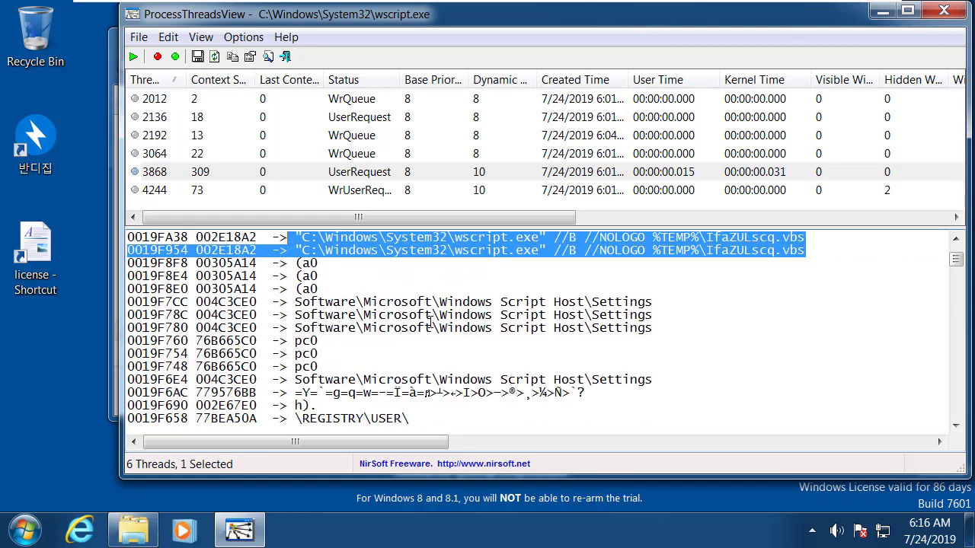
pyautogui.scroll(-4, 431, 323)
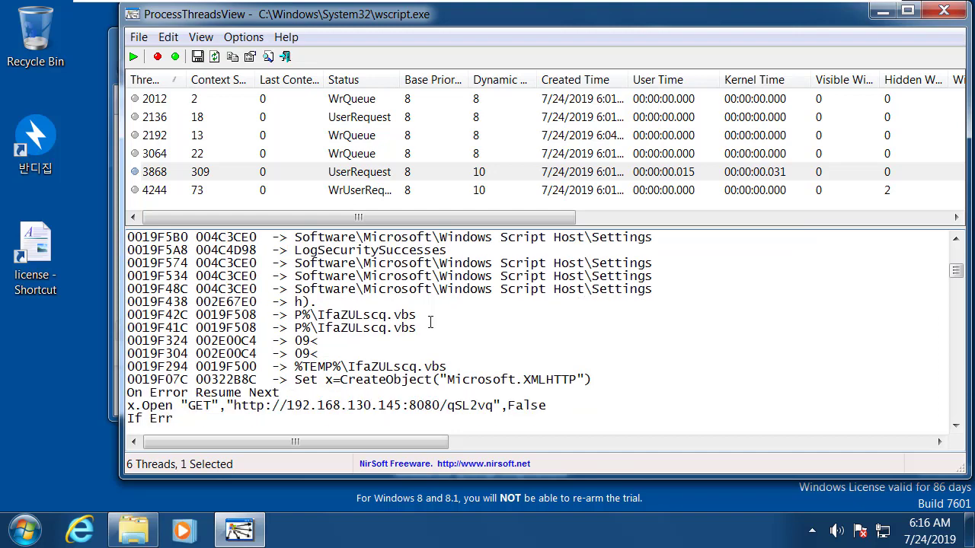
pyautogui.scroll(1, 431, 323)
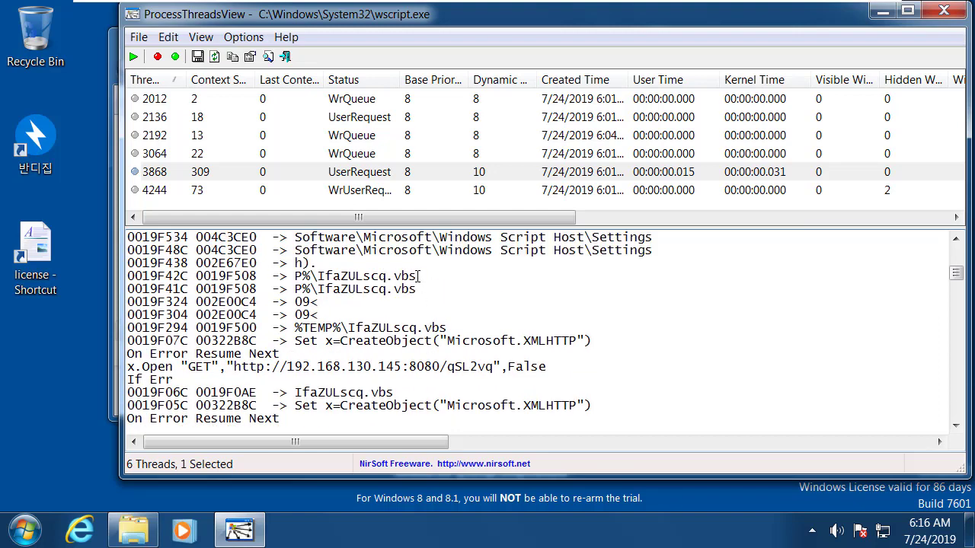
pyautogui.moveTo(417, 276); pyautogui.dragTo(280, 276)
pyautogui.moveTo(433, 292); pyautogui.dragTo(294, 290)
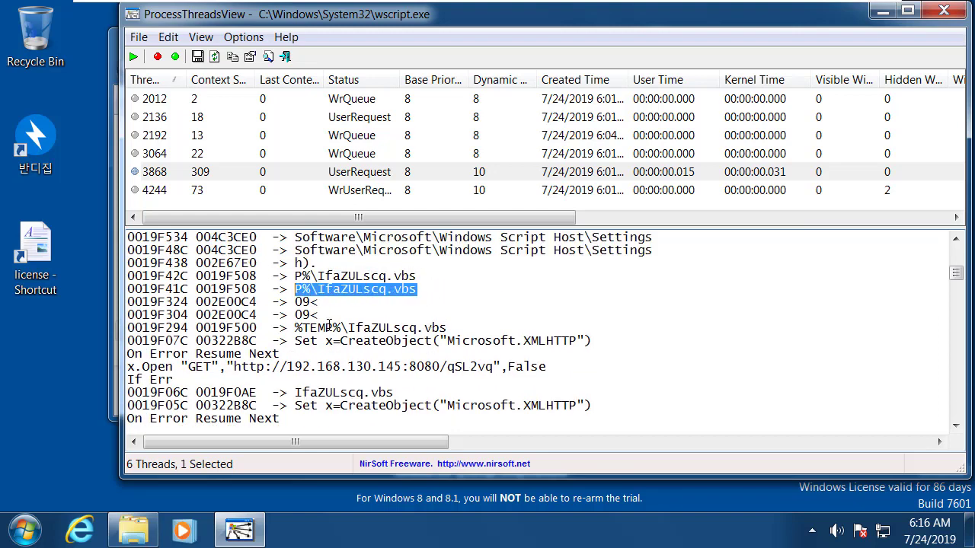
pyautogui.click(340, 341)
pyautogui.scroll(-1, 454, 294)
pyautogui.moveTo(454, 294); pyautogui.dragTo(387, 291)
pyautogui.click(387, 290)
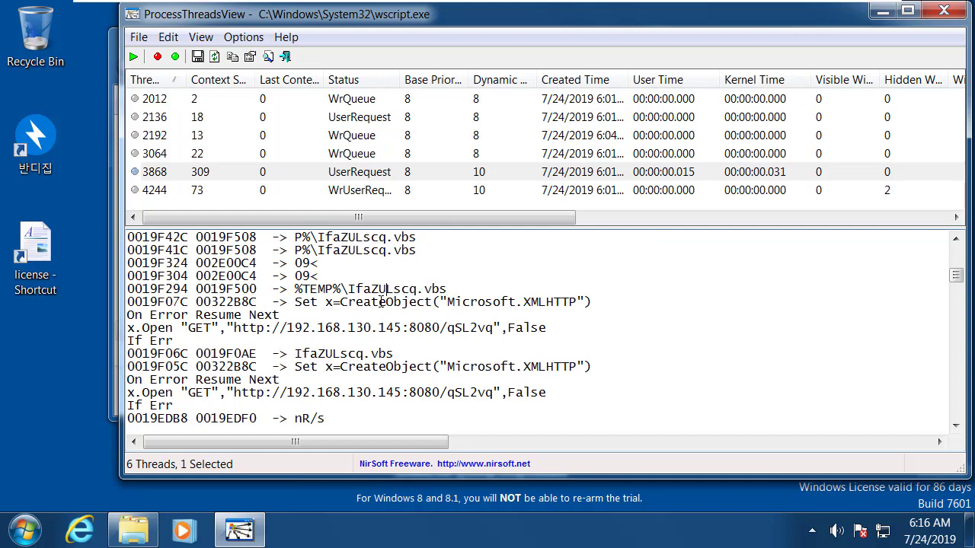
pyautogui.moveTo(297, 301); pyautogui.dragTo(586, 409)
pyautogui.click(526, 368)
pyautogui.scroll(-1, 495, 337)
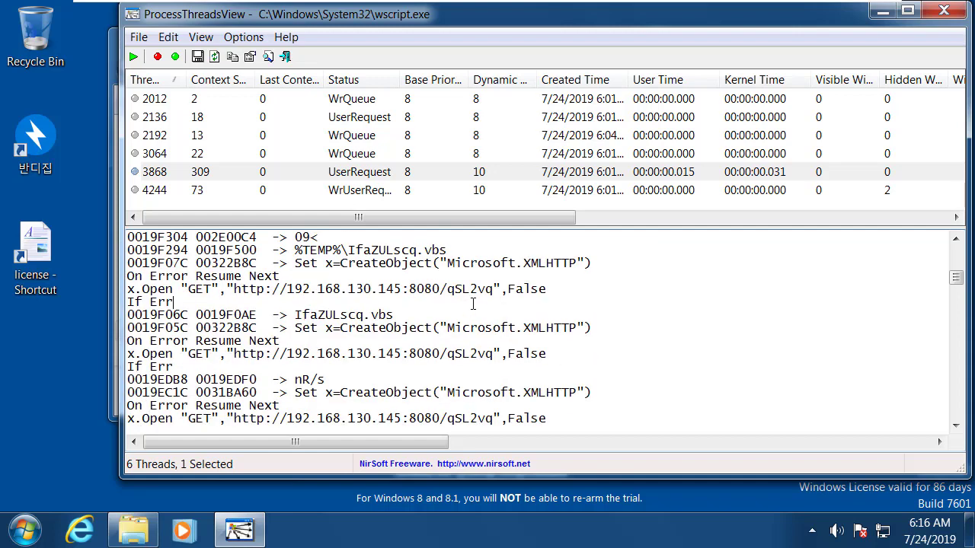
pyautogui.moveTo(495, 289); pyautogui.dragTo(233, 288)
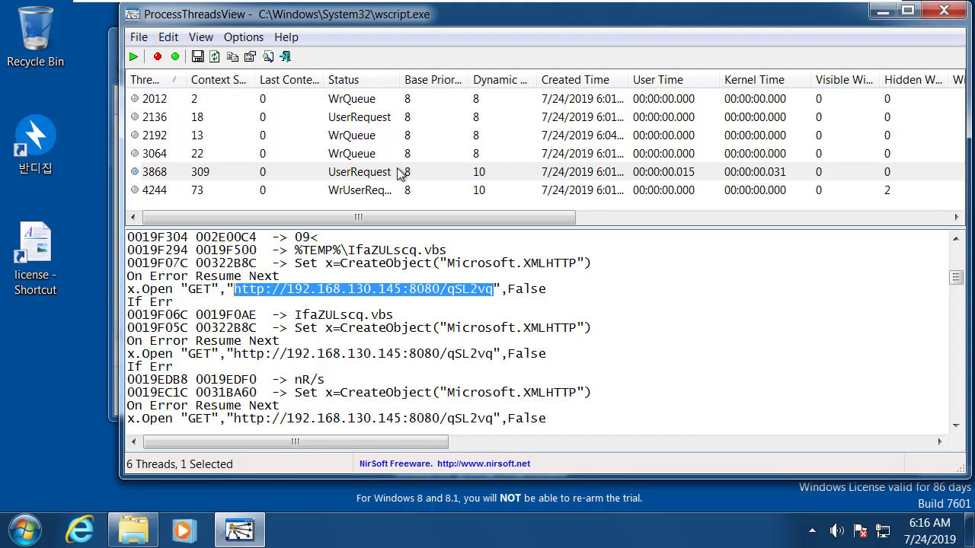
pyautogui.moveTo(233, 289); pyautogui.dragTo(494, 294)
pyautogui.scroll(-2, 490, 314)
pyautogui.scroll(-1, 490, 315)
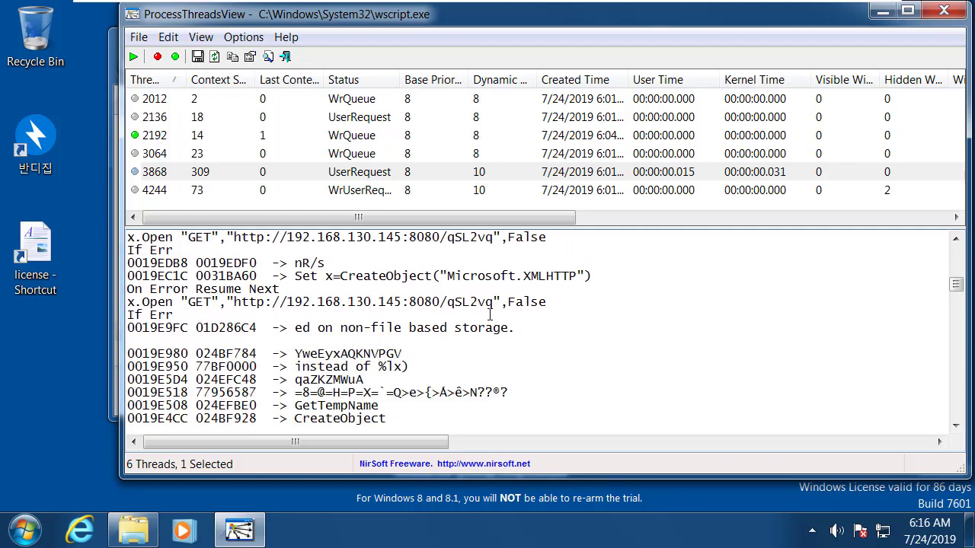
pyautogui.moveTo(491, 304); pyautogui.dragTo(204, 303)
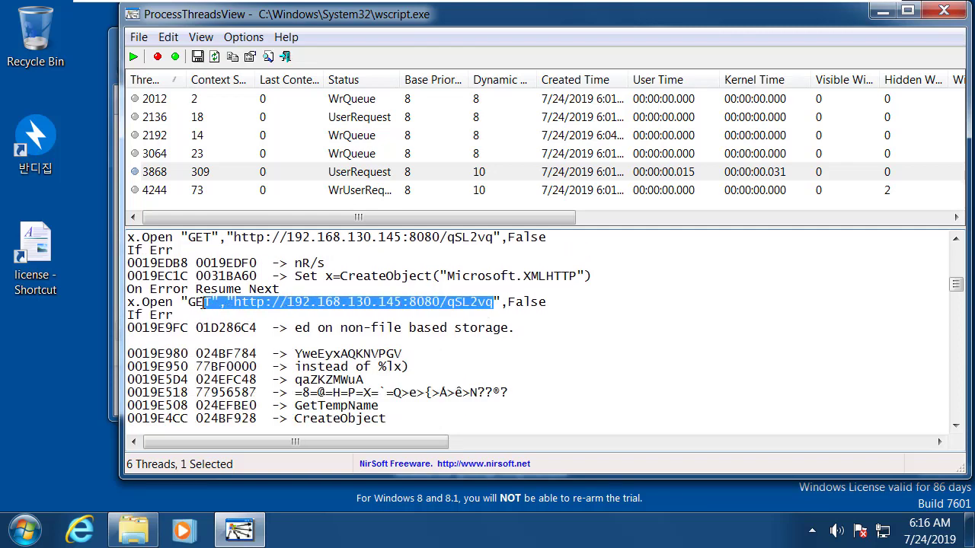
# - Examine the GetTempName and responseText entries, and highlight the full path of FTroKkPRh.exe in the radAF346.tmp folder
pyautogui.scroll(-5, 455, 320)
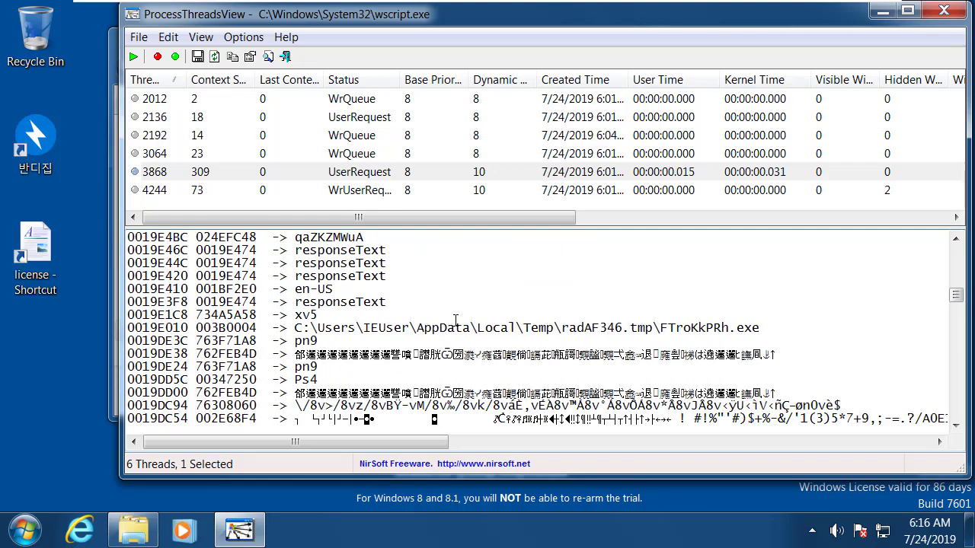
pyautogui.scroll(1, 452, 314)
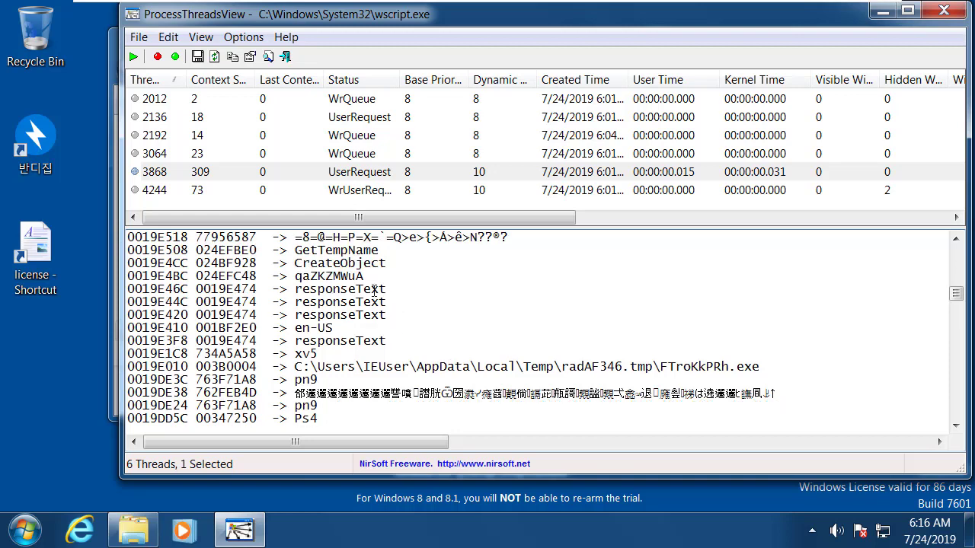
pyautogui.doubleClick(344, 250)
pyautogui.click(372, 304)
pyautogui.click(354, 341)
pyautogui.scroll(-1, 369, 343)
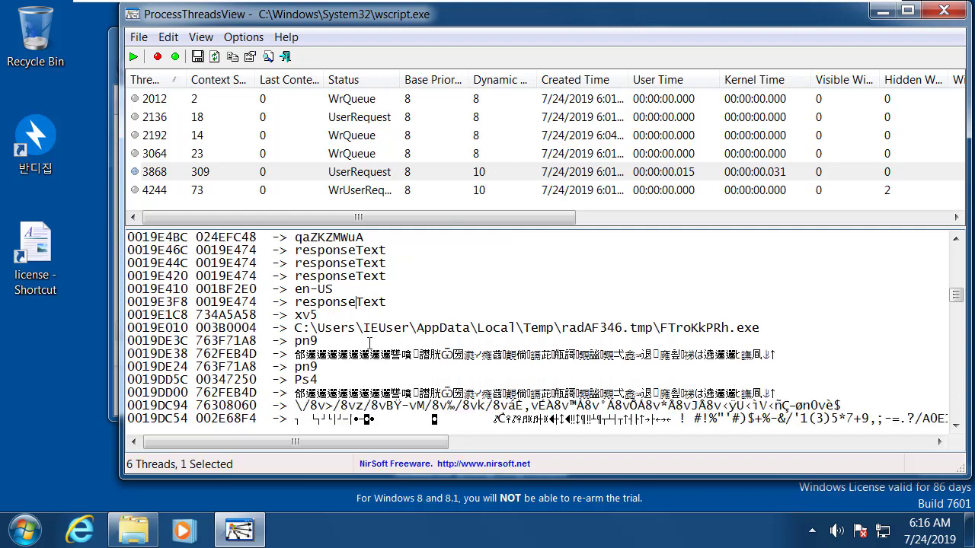
pyautogui.moveTo(761, 328); pyautogui.dragTo(293, 327)
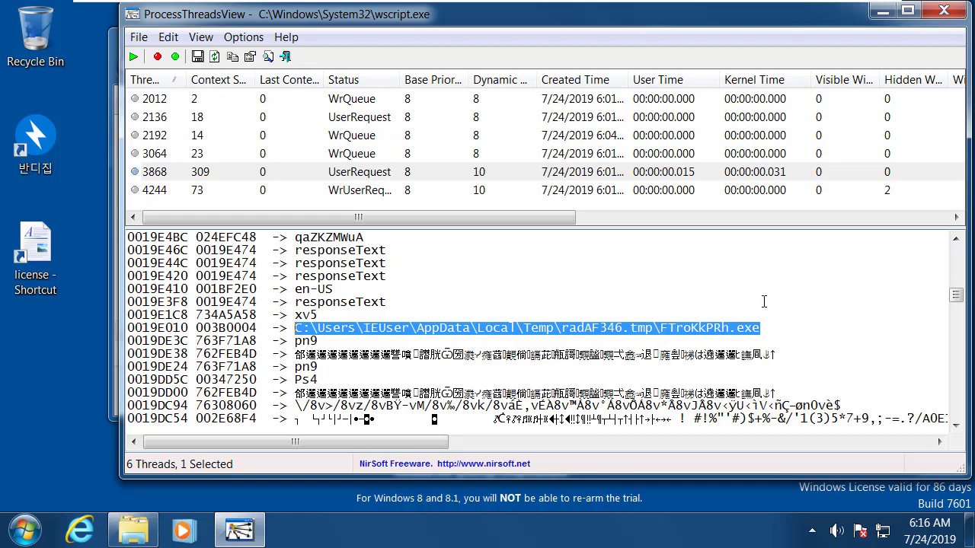
pyautogui.scroll(-1, 698, 344)
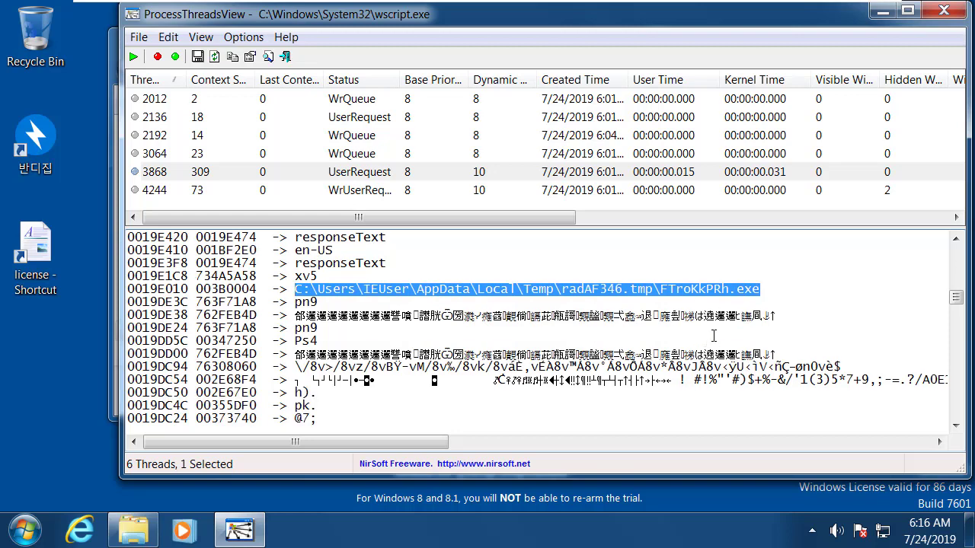
pyautogui.moveTo(760, 291); pyautogui.dragTo(293, 291)
# - Look through the remaining stack data of thread 3868, past the registry and LdrLoadDll entries to the AppData\Local and %USERPROFILE% paths
pyautogui.scroll(-2, 509, 378)
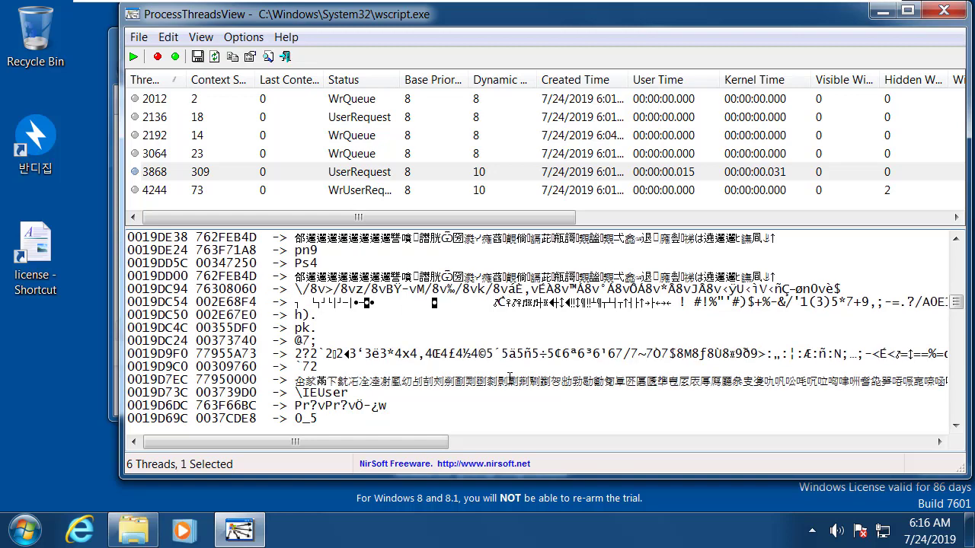
pyautogui.scroll(-6, 510, 378)
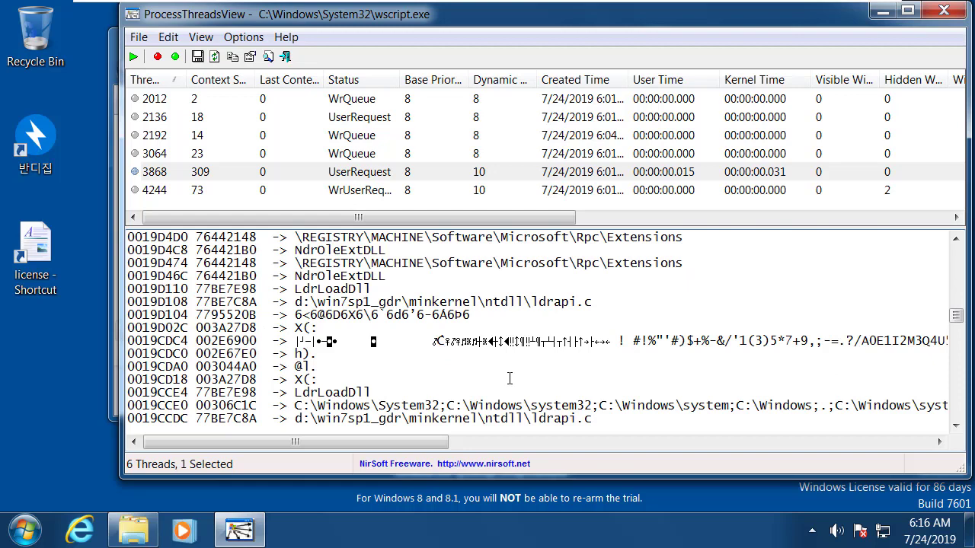
pyautogui.scroll(-2, 510, 378)
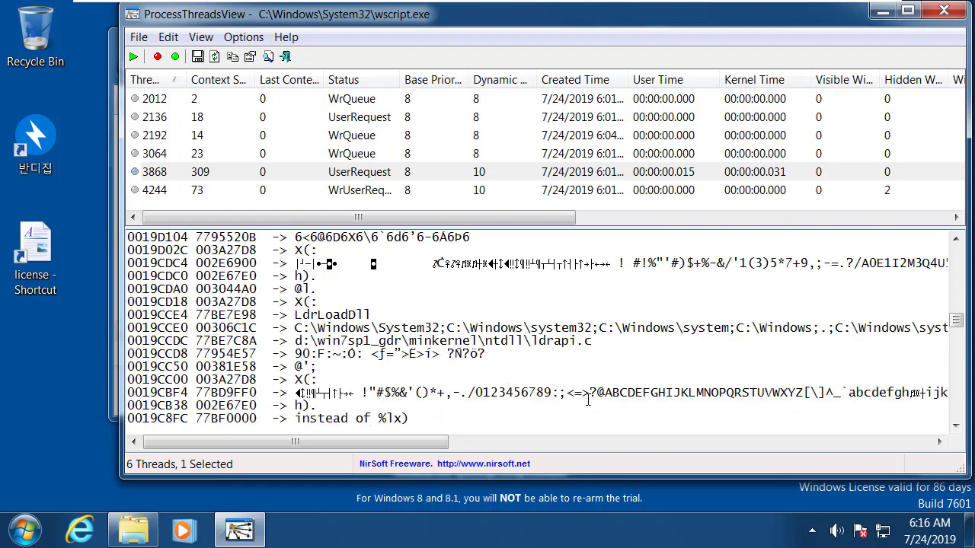
pyautogui.scroll(-12, 588, 399)
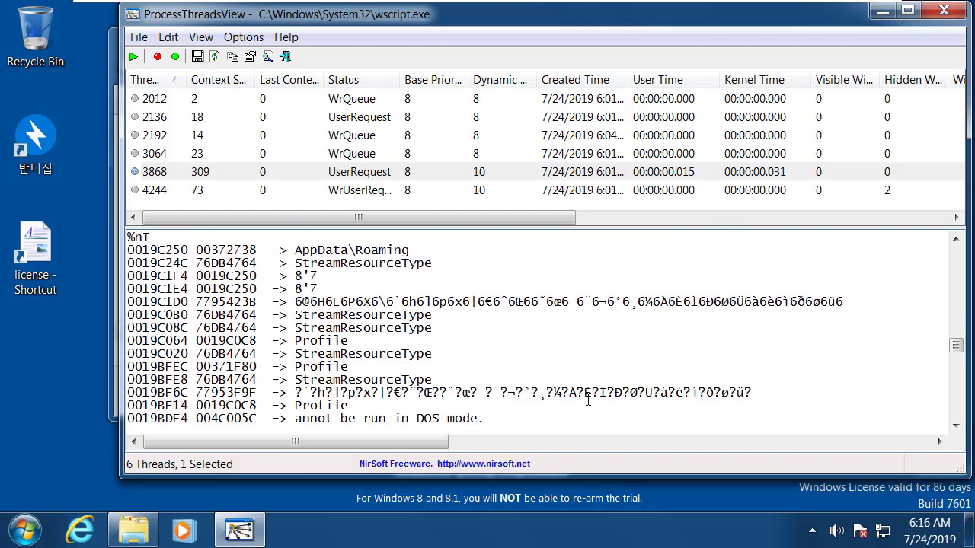
pyautogui.scroll(-4, 588, 400)
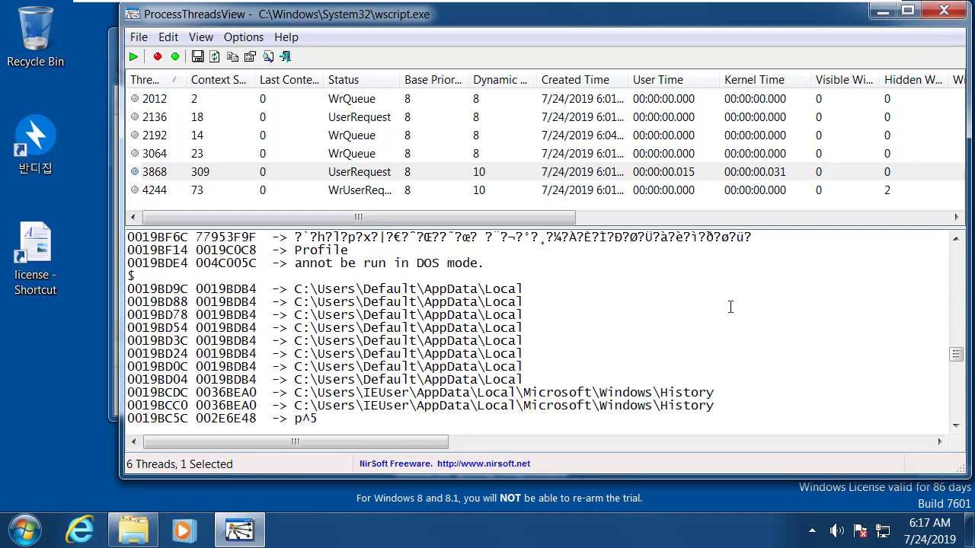
pyautogui.scroll(-10, 700, 285)
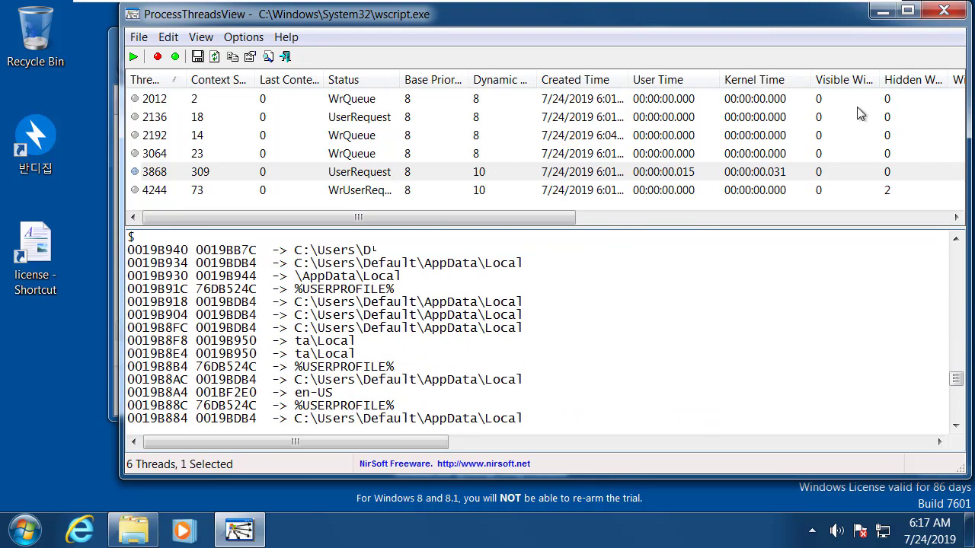
# - Close the wscript.exe thread view, relaunch processthreadsview from the NirSoft folder, and load the FTroKkPRh.exe process
pyautogui.click(943, 11)
pyautogui.doubleClick(362, 296)
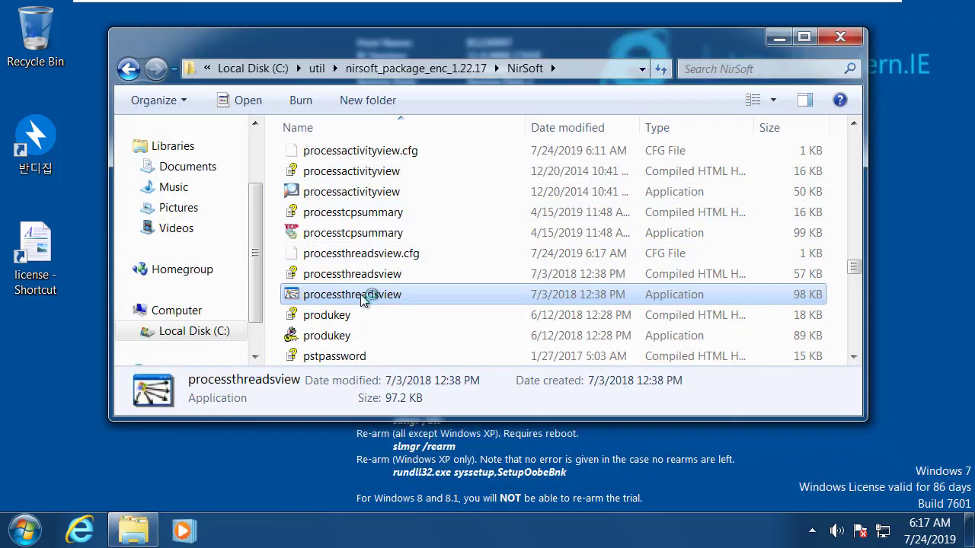
pyautogui.click(411, 198)
pyautogui.click(411, 187)
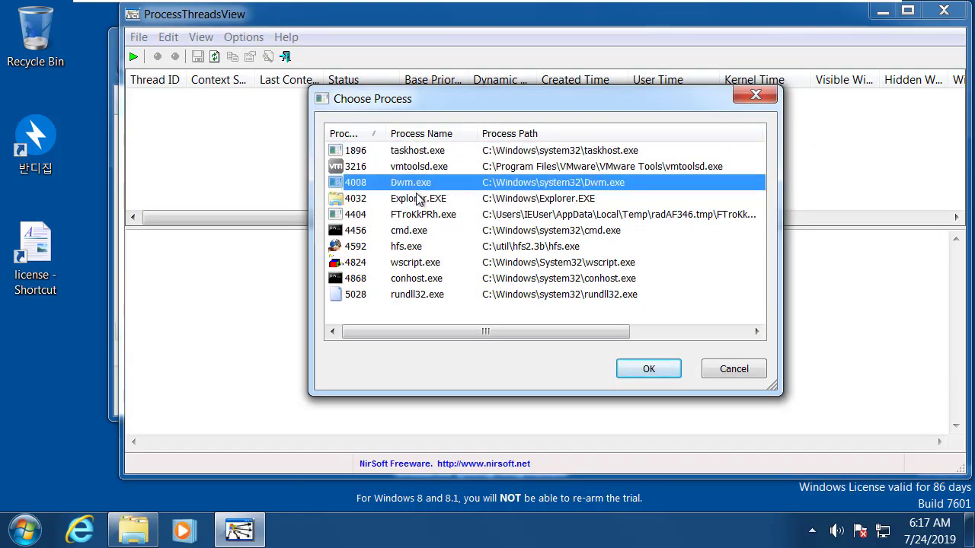
pyautogui.doubleClick(424, 216)
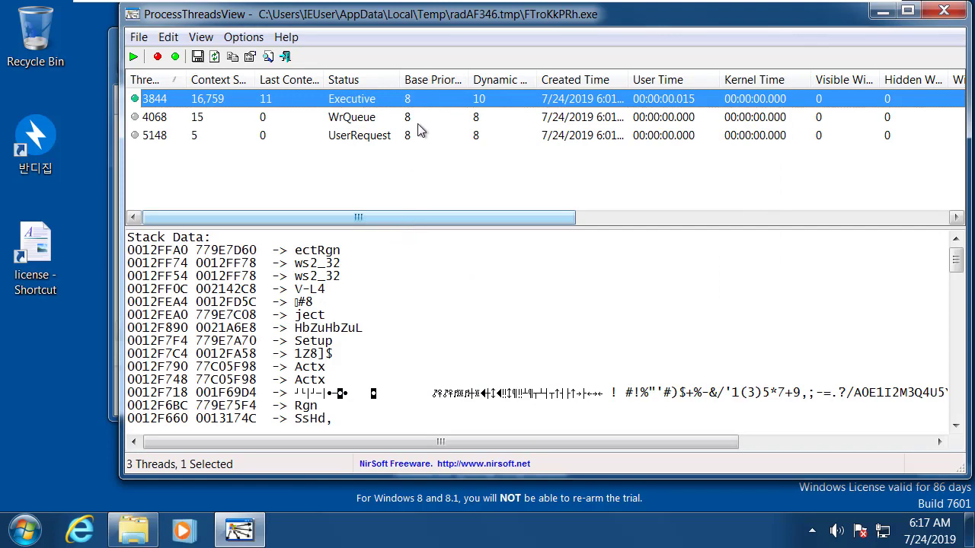
# - Look through thread 3844's stack data down to the LoadAppInit_DLLs and CurrentVersion\Windows registry entries
pyautogui.click(488, 279)
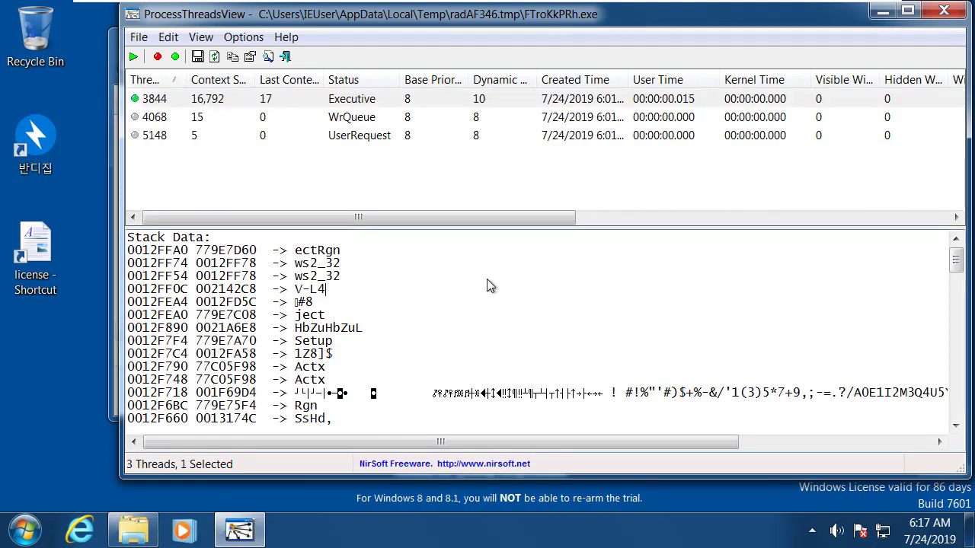
pyautogui.scroll(-8, 488, 281)
pyautogui.scroll(-10, 488, 282)
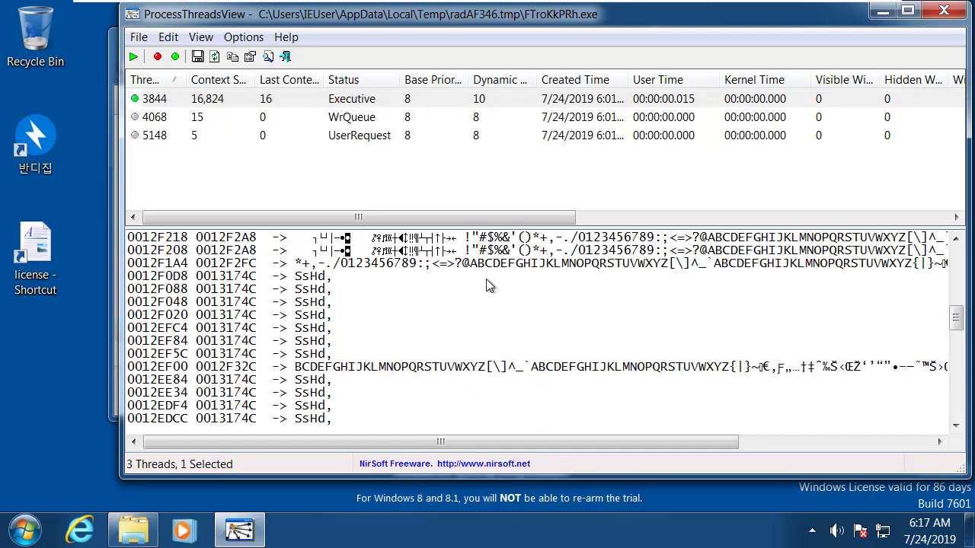
pyautogui.scroll(-3, 488, 281)
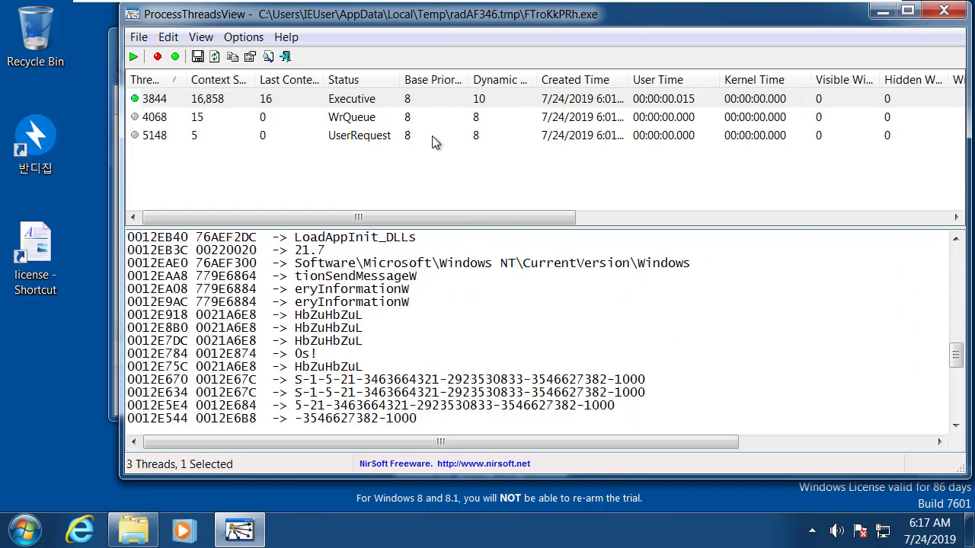
# - Check the stack data of the other two FTroKkPRh.exe threads, 4068 and 5148, returning to 4068
pyautogui.click(387, 118)
pyautogui.click(382, 143)
pyautogui.click(387, 119)
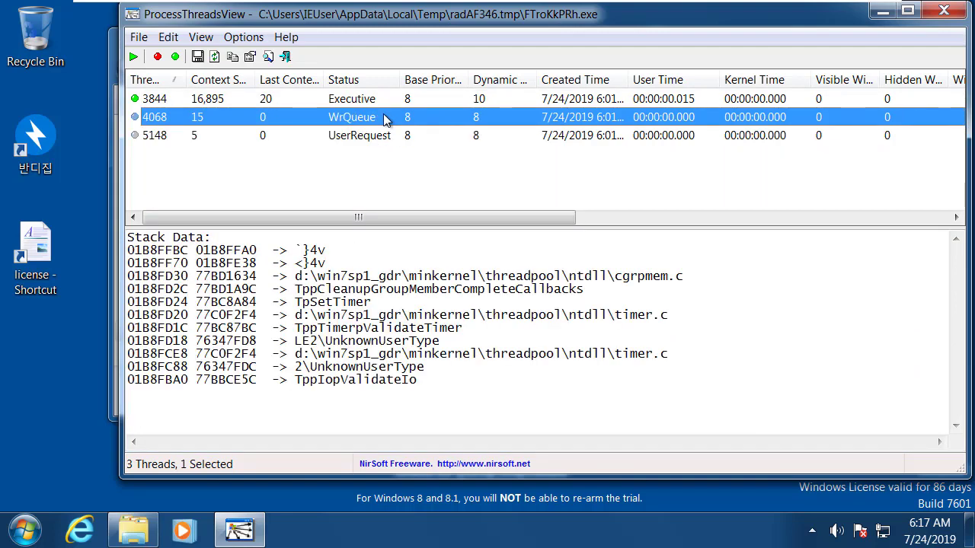
pyautogui.click(453, 263)
# - Return to thread 3844 and examine the socket and date error strings in its stack data
pyautogui.click(405, 99)
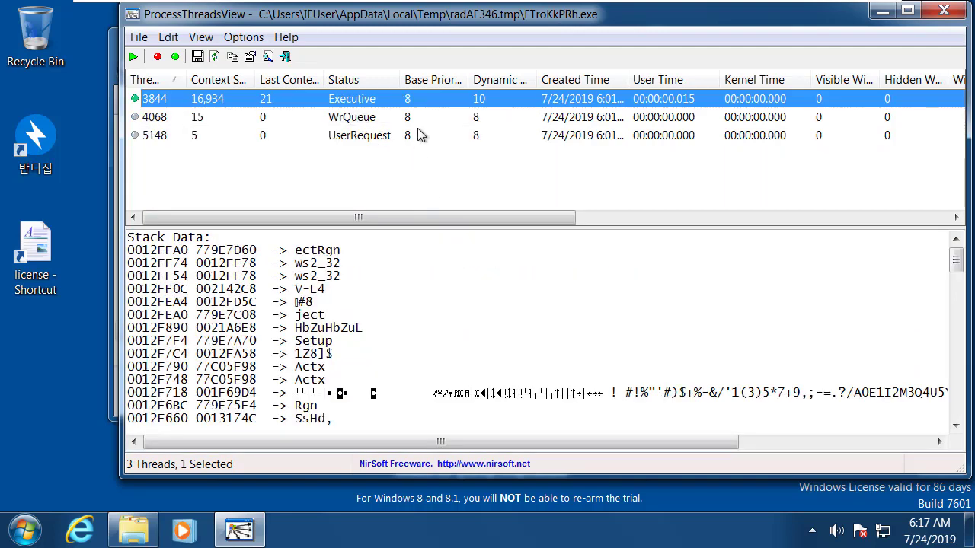
pyautogui.moveTo(954, 266); pyautogui.dragTo(448, 383)
pyautogui.scroll(5, 437, 329)
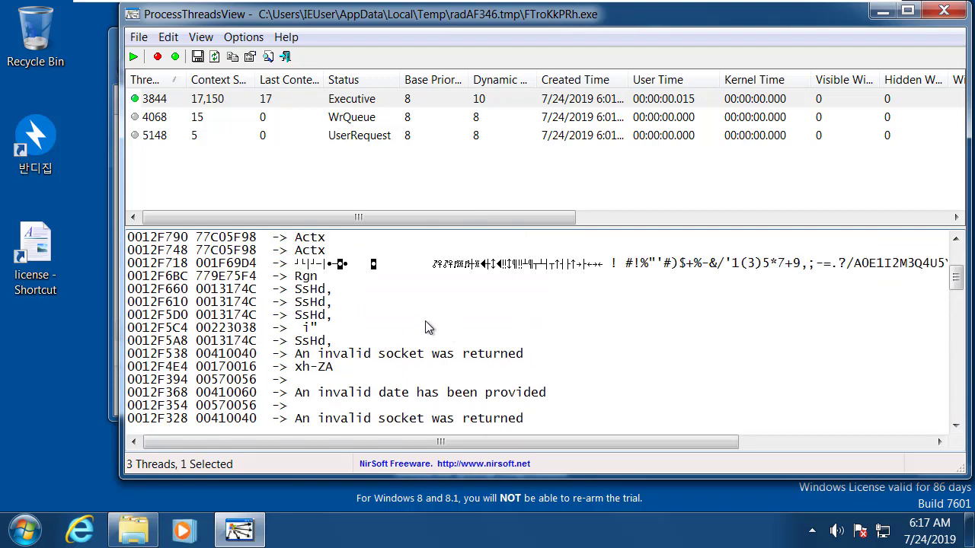
# - Step through threads 4068 and 5148, and inspect the TppWaitComplete entry in 5148's stack data
pyautogui.click(363, 119)
pyautogui.click(374, 137)
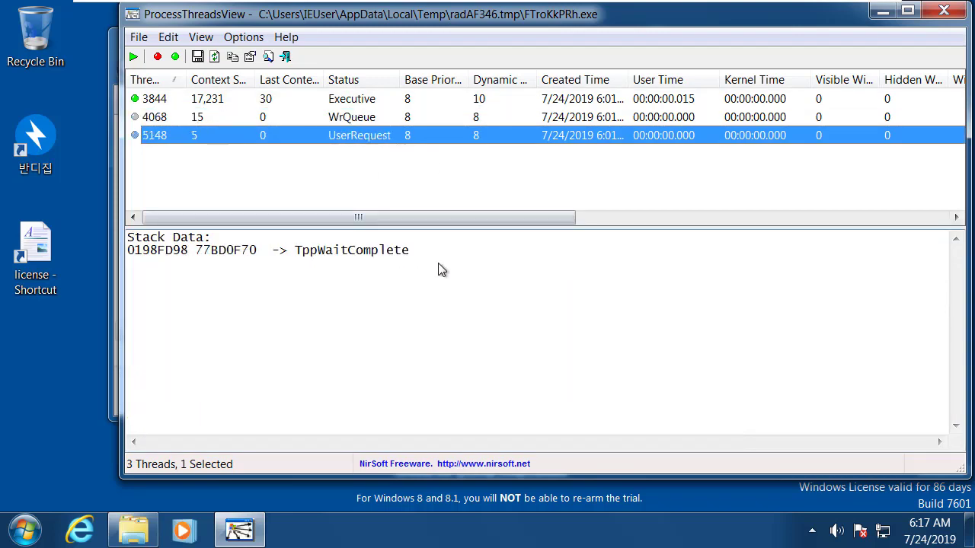
pyautogui.moveTo(439, 269); pyautogui.dragTo(152, 255)
pyautogui.click(335, 271)
# - Review thread 3844's stack data again from the ws2_32 entries to LoadAppInit_DLLs, and go back to its beginning
pyautogui.click(363, 101)
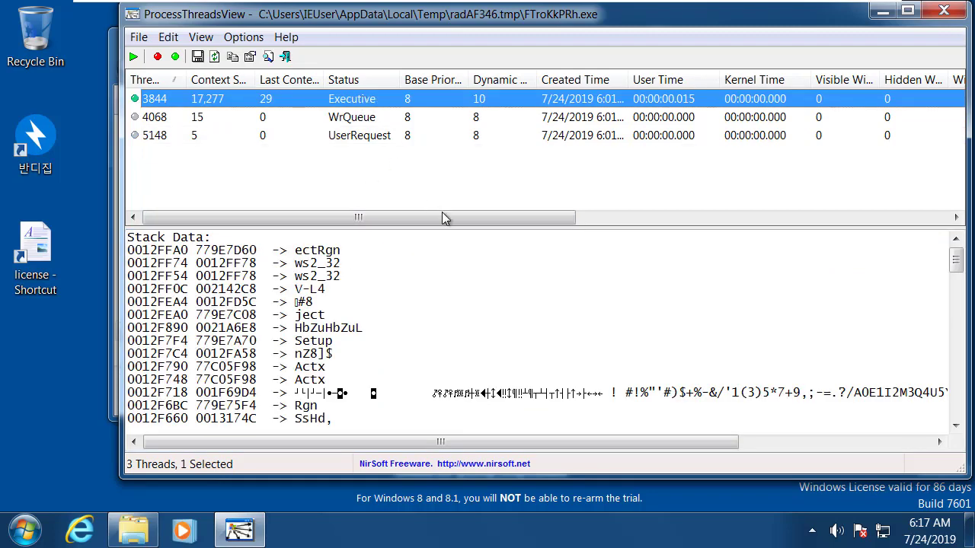
pyautogui.click(472, 294)
pyautogui.scroll(-2, 476, 301)
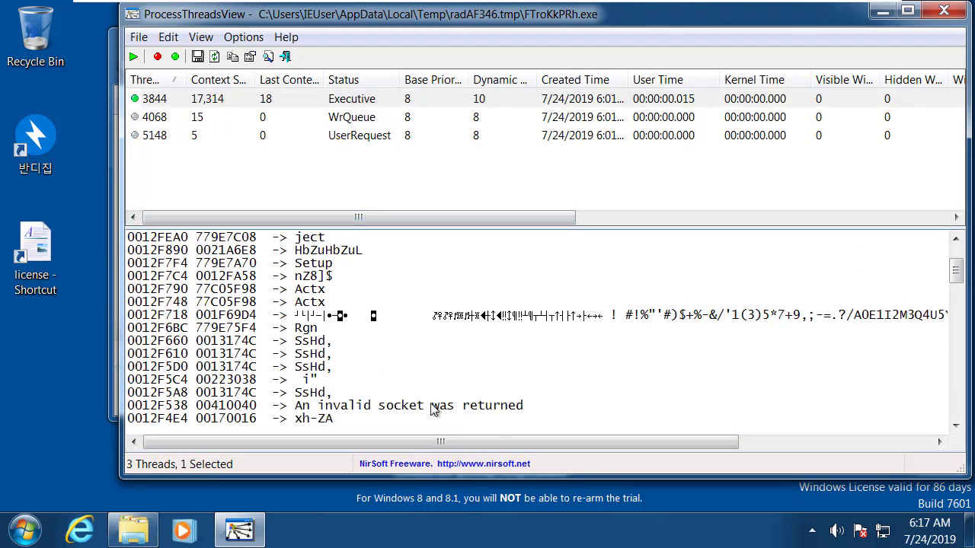
pyautogui.scroll(-3, 396, 343)
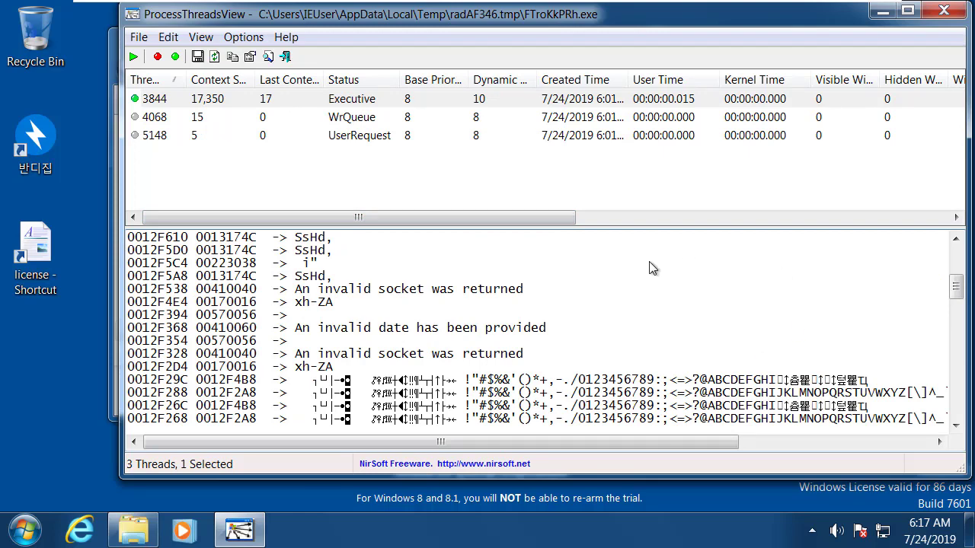
pyautogui.scroll(-3, 620, 364)
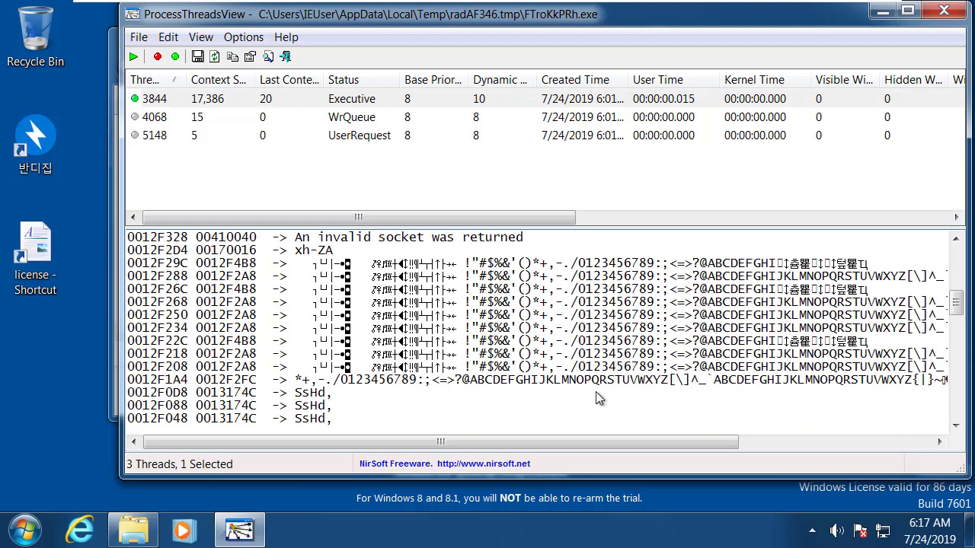
pyautogui.scroll(-6, 564, 333)
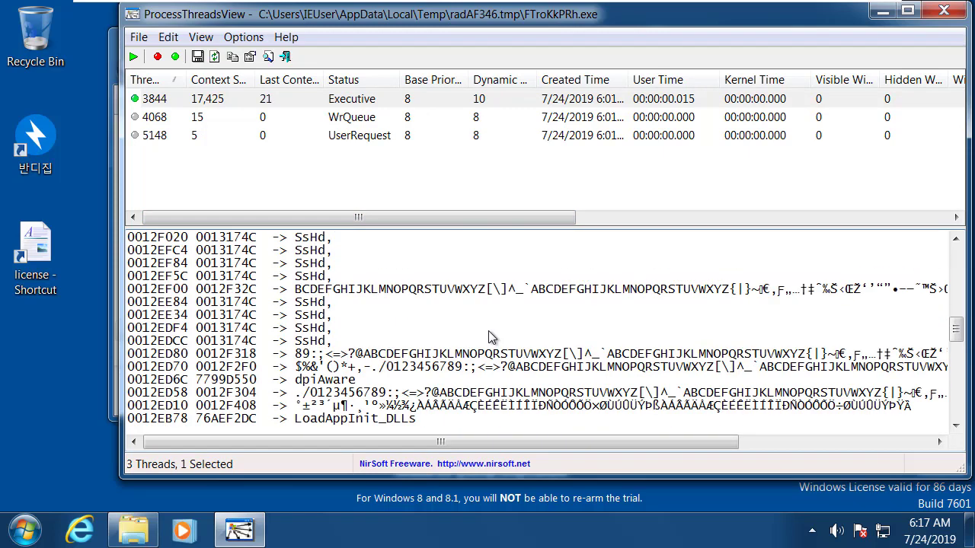
pyautogui.scroll(9, 490, 336)
pyautogui.scroll(5, 490, 336)
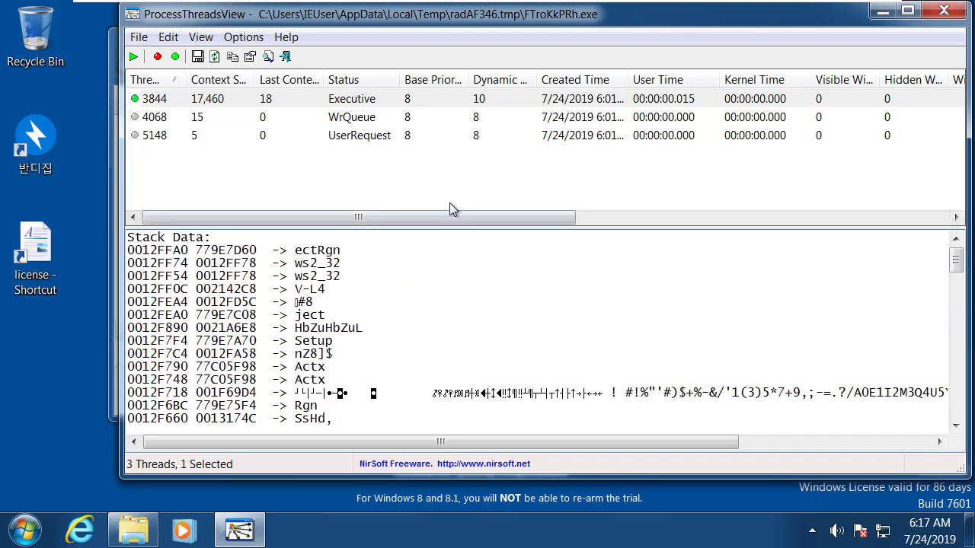
# - Minimize ProcessThreadsView, select the processthreadsview application in the NirSoft folder, and shift the folder window slightly on the desktop
pyautogui.click(882, 11)
pyautogui.click(400, 294)
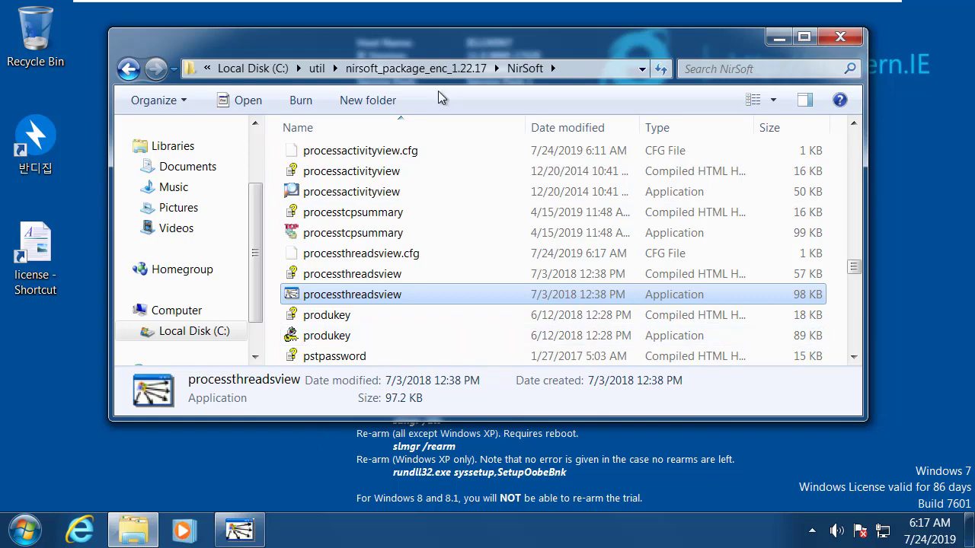
pyautogui.moveTo(451, 45); pyautogui.dragTo(506, 41)
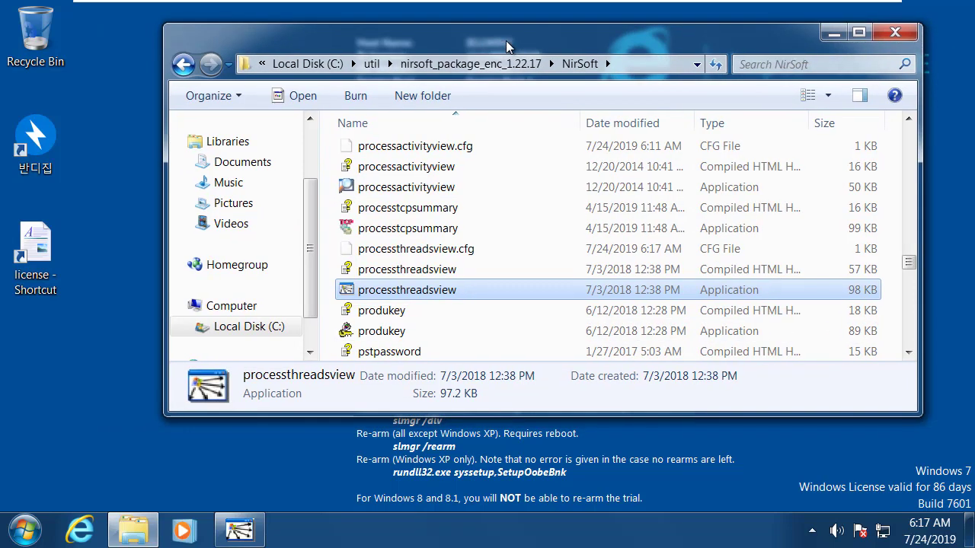